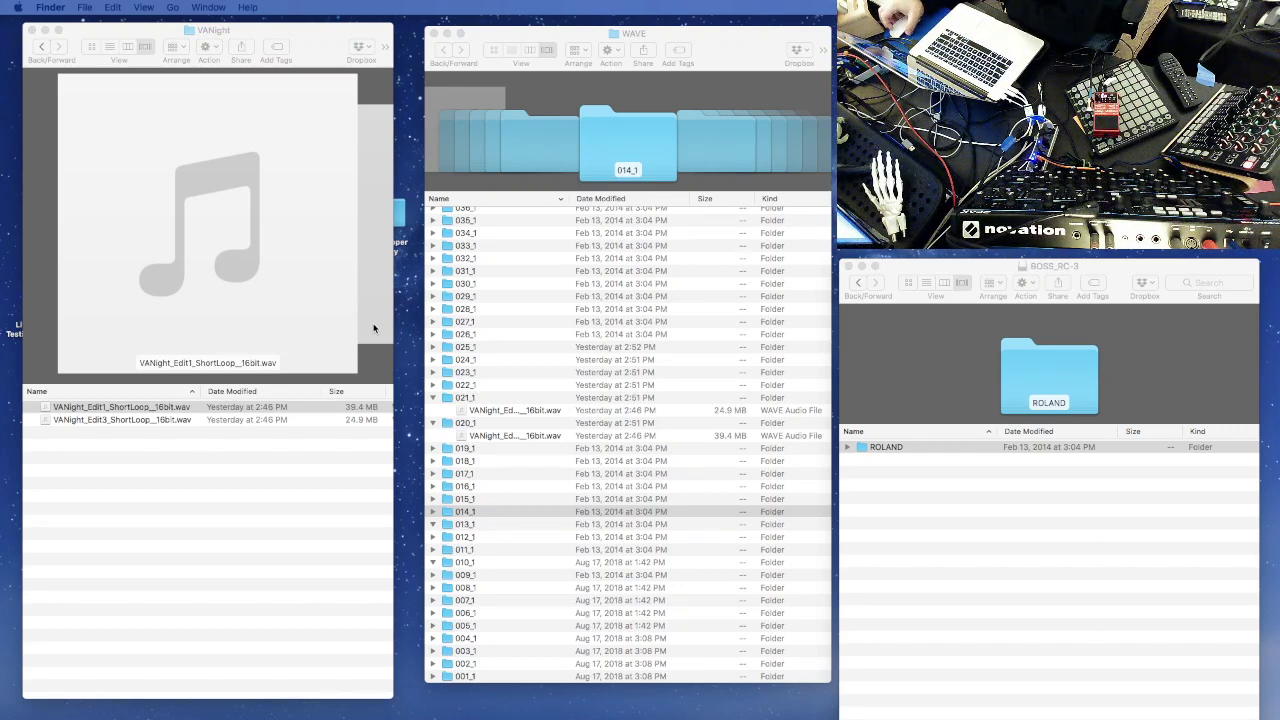
# - Expand ROLAND and WAVE on the BOSS_RC-3 device and select the WAVE folder
pyautogui.moveTo(956, 268); pyautogui.dragTo(955, 268)
pyautogui.click(956, 268)
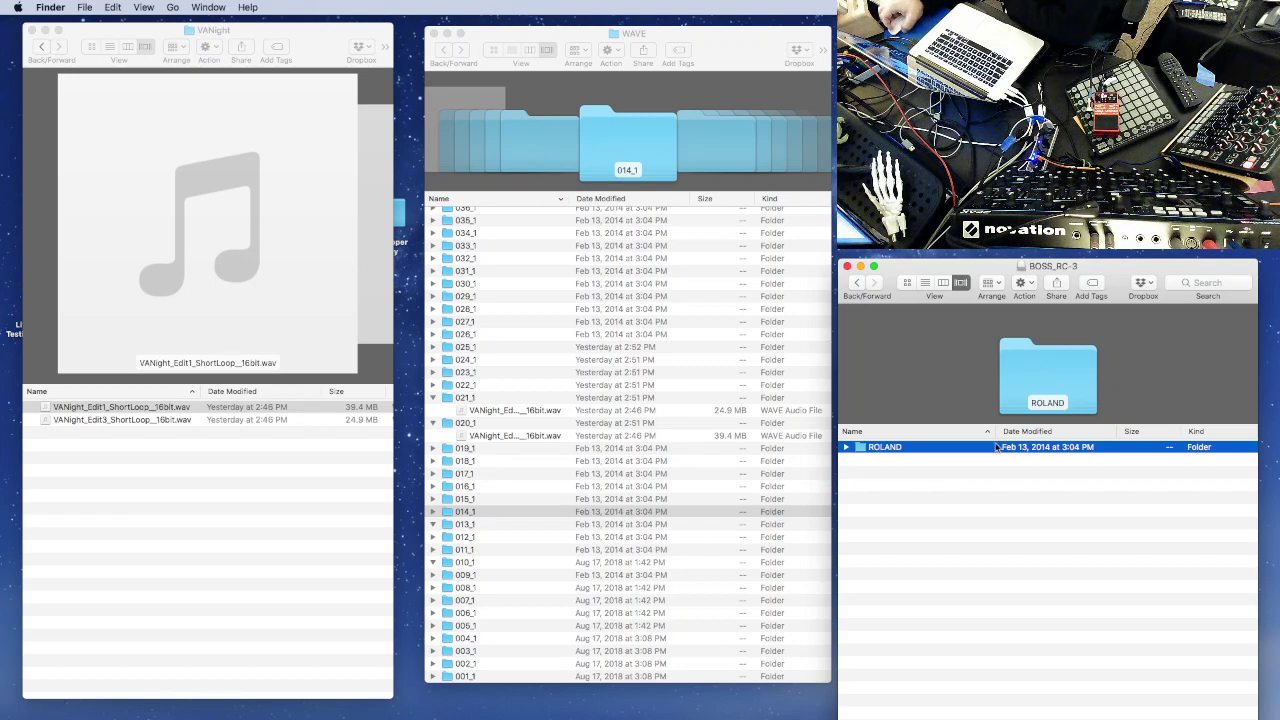
pyautogui.click(846, 447)
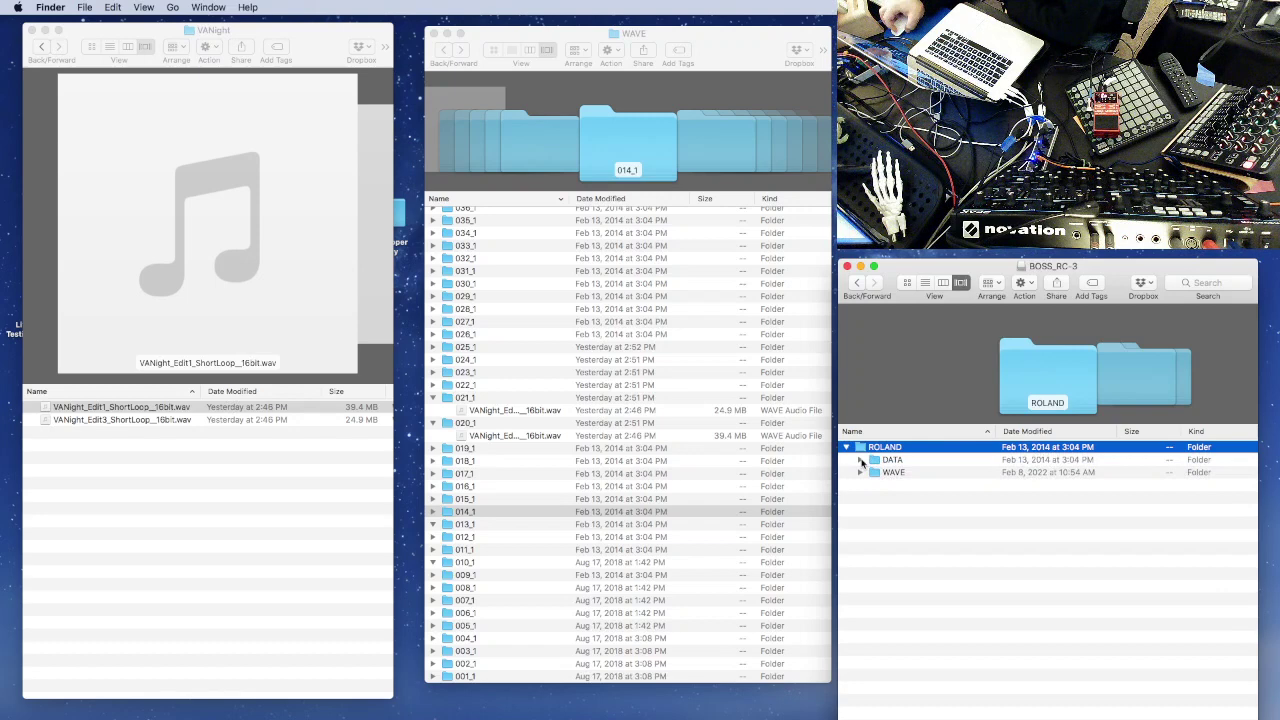
pyautogui.click(861, 460)
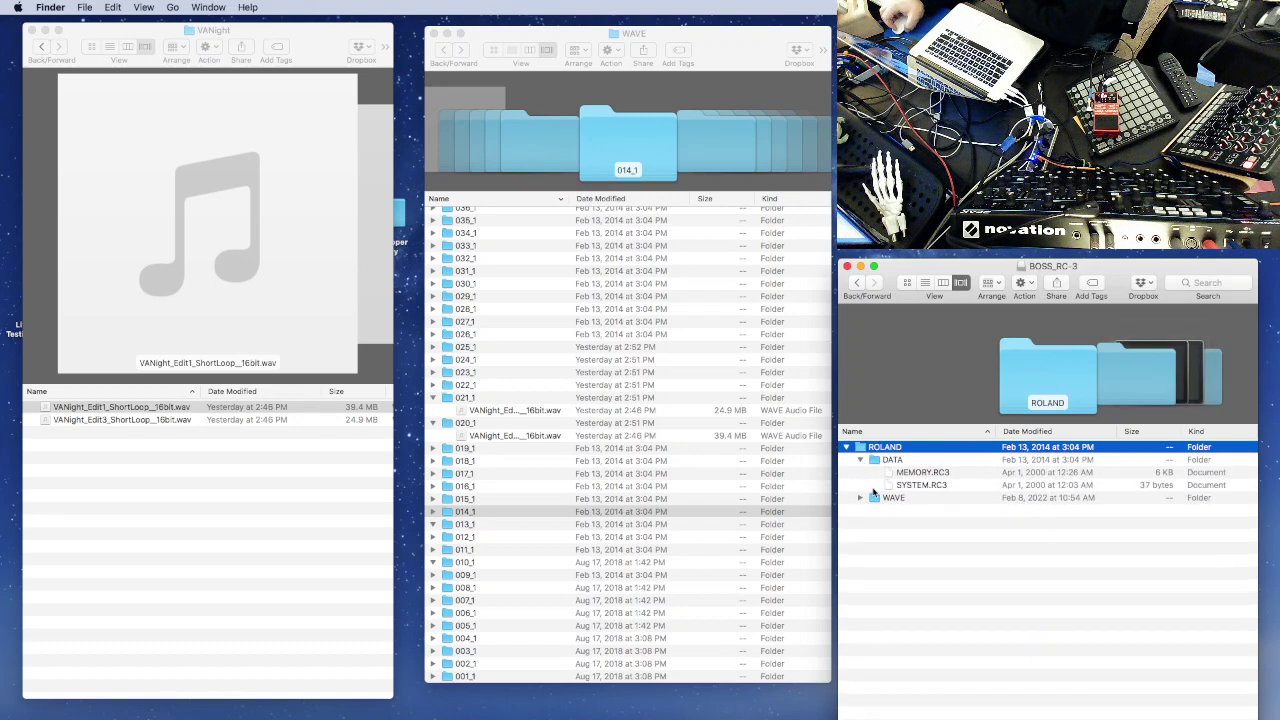
pyautogui.click(861, 498)
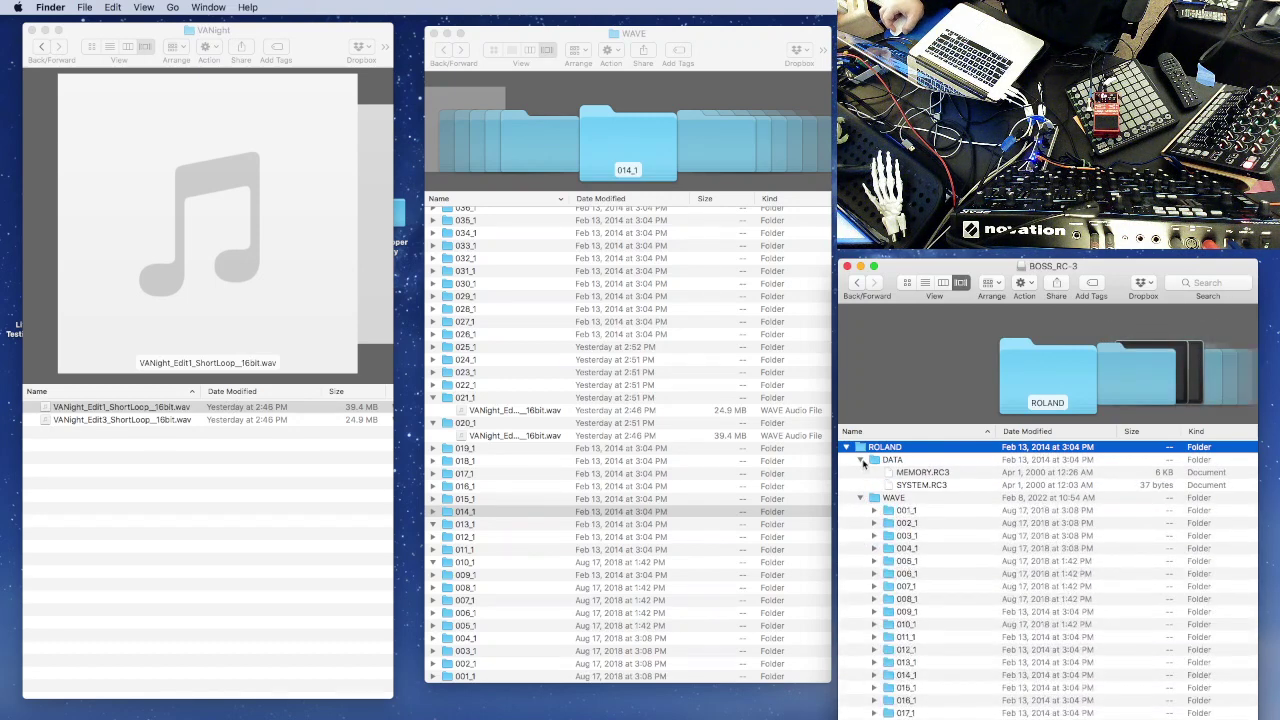
pyautogui.click(880, 461)
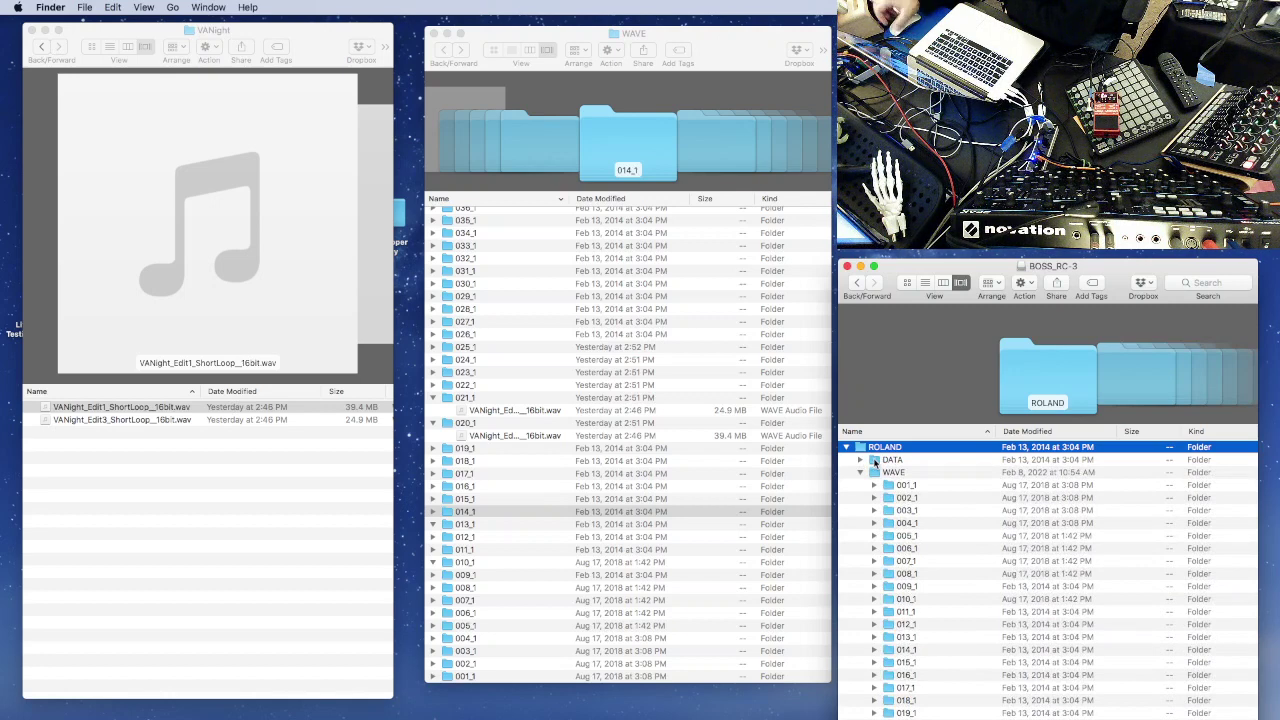
pyautogui.click(861, 474)
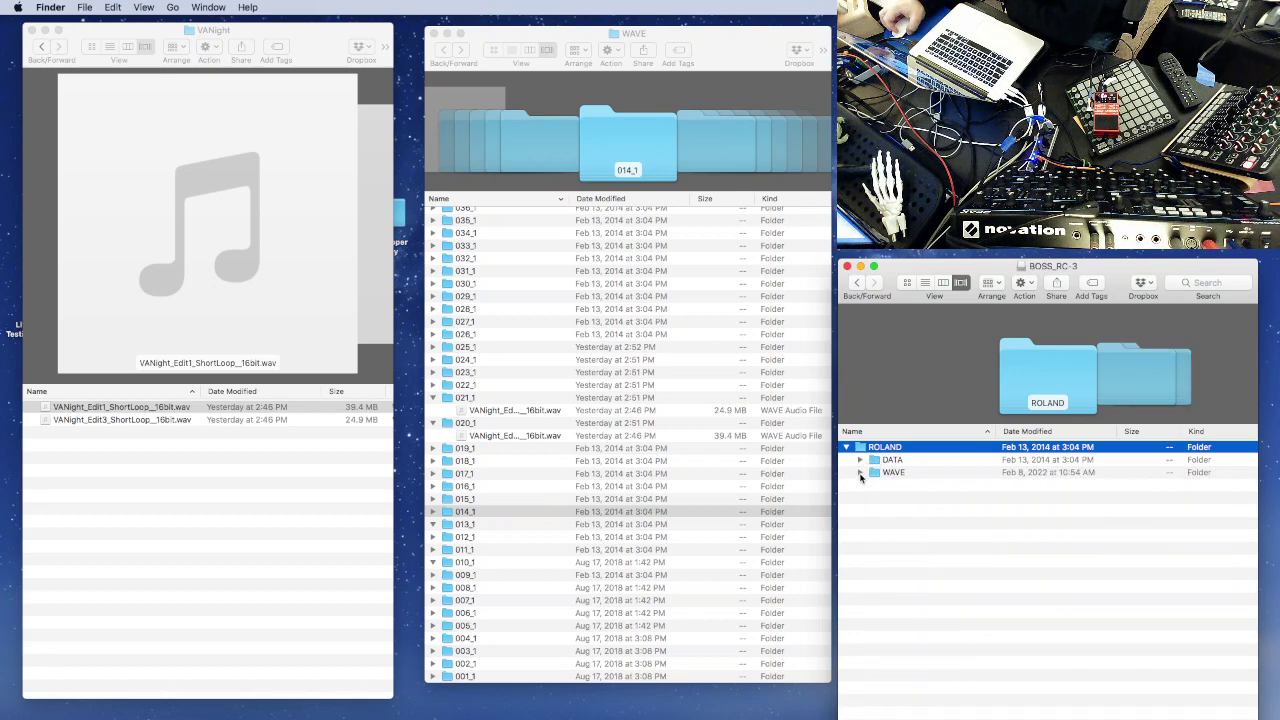
pyautogui.click(860, 473)
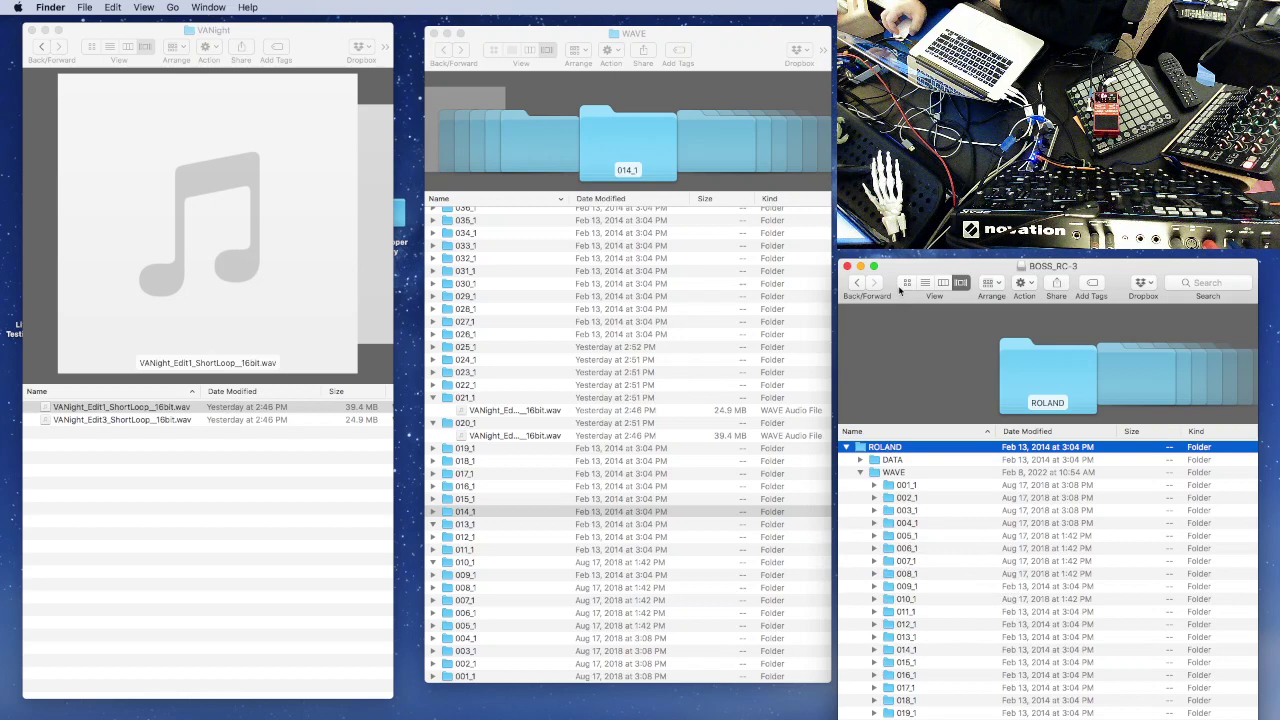
pyautogui.click(896, 473)
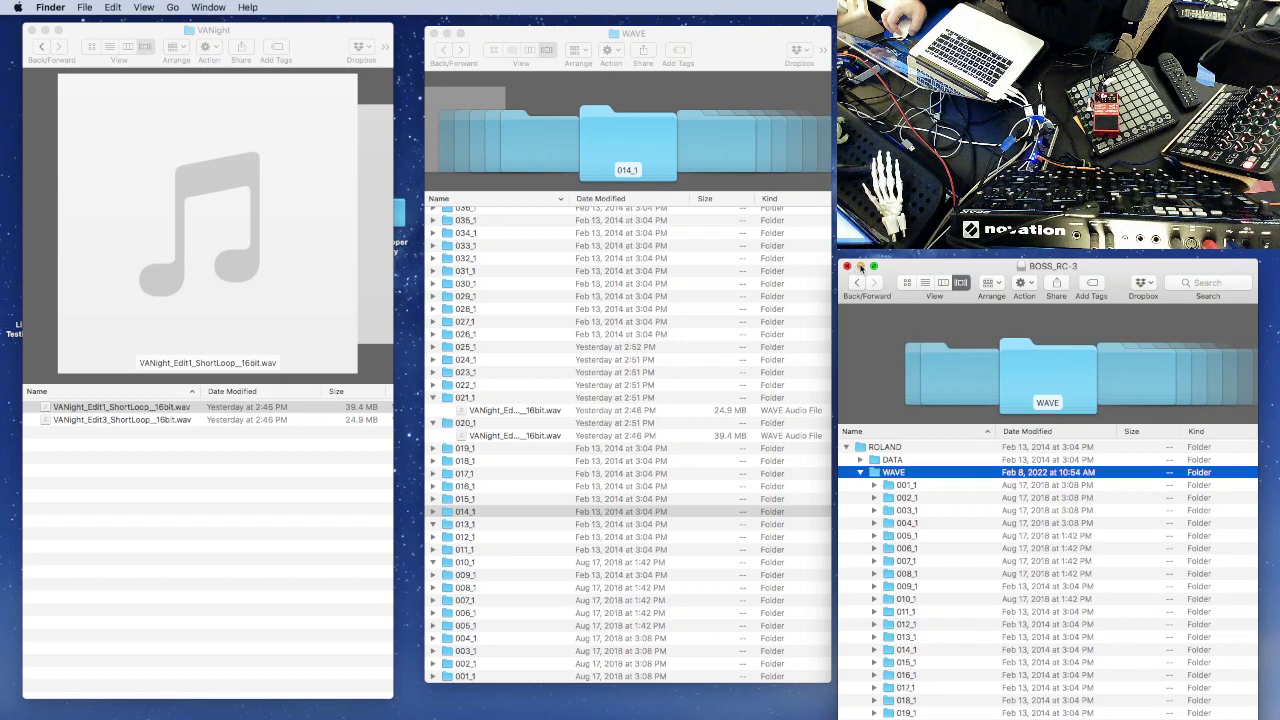
# - Minimize the upper BOSS_RC-3 window and move the remaining device window up
pyautogui.click(860, 267)
pyautogui.click(887, 291)
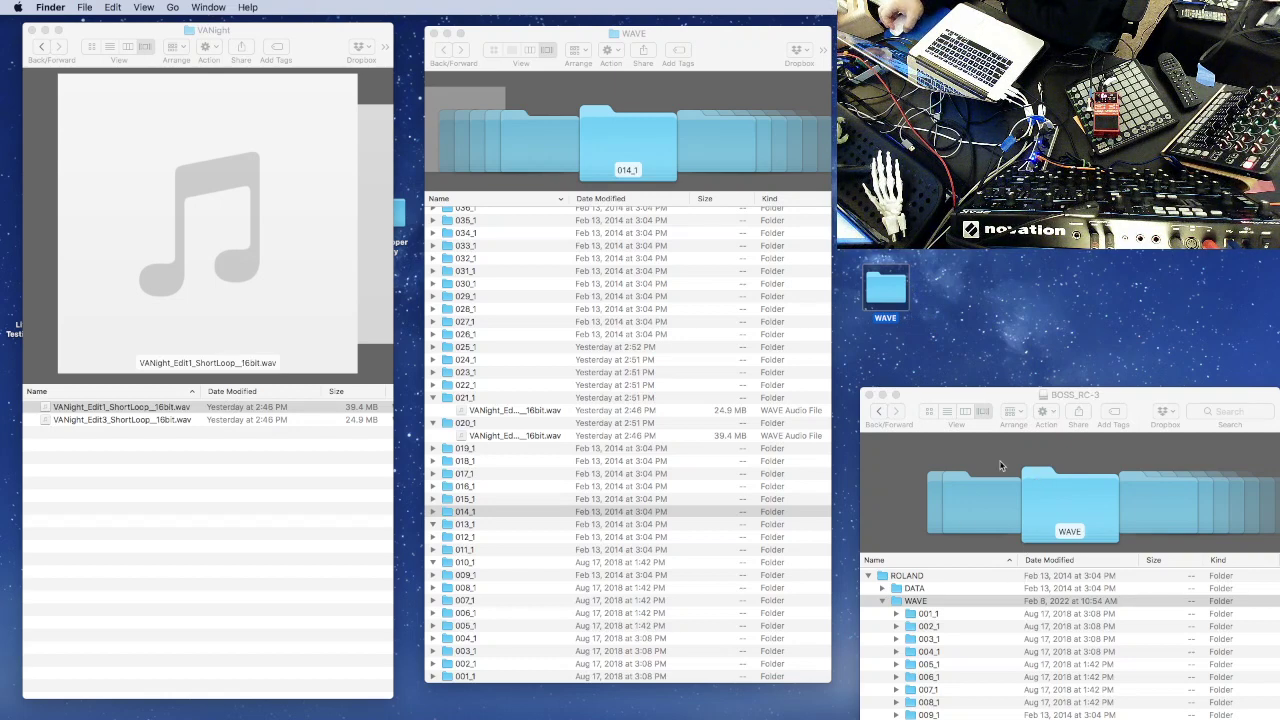
pyautogui.moveTo(936, 396); pyautogui.dragTo(936, 365)
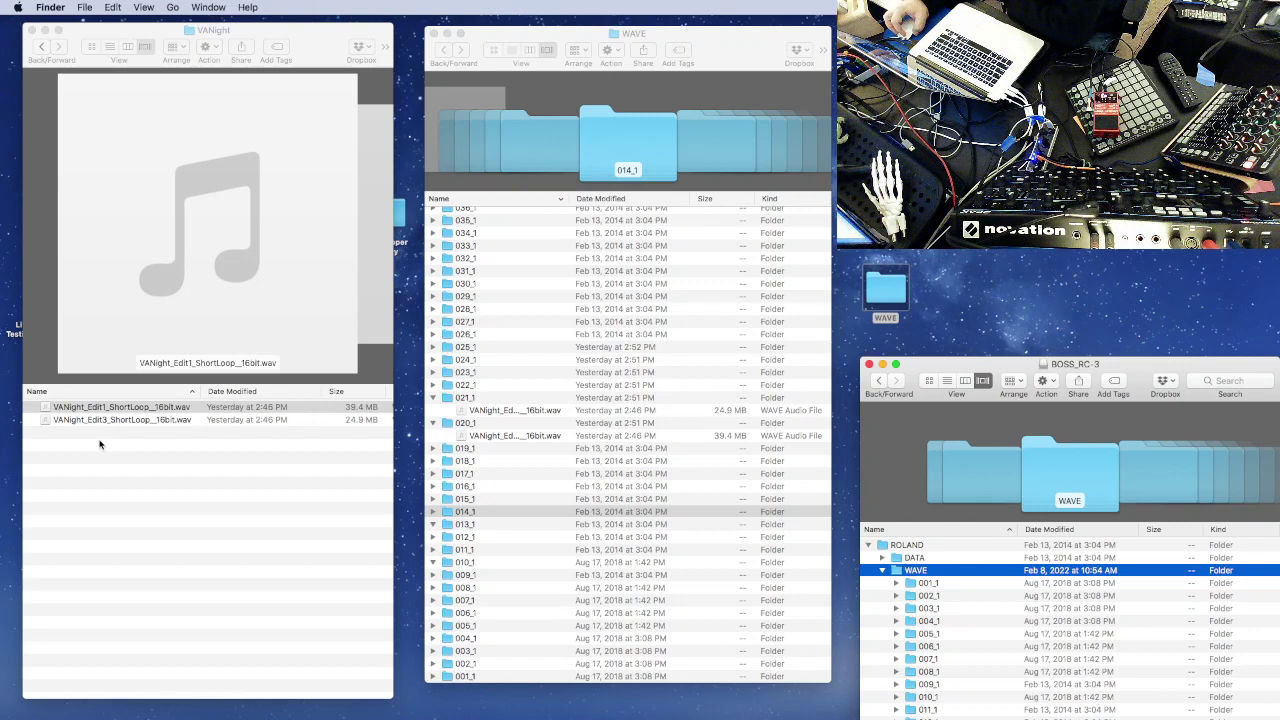
pyautogui.click(104, 409)
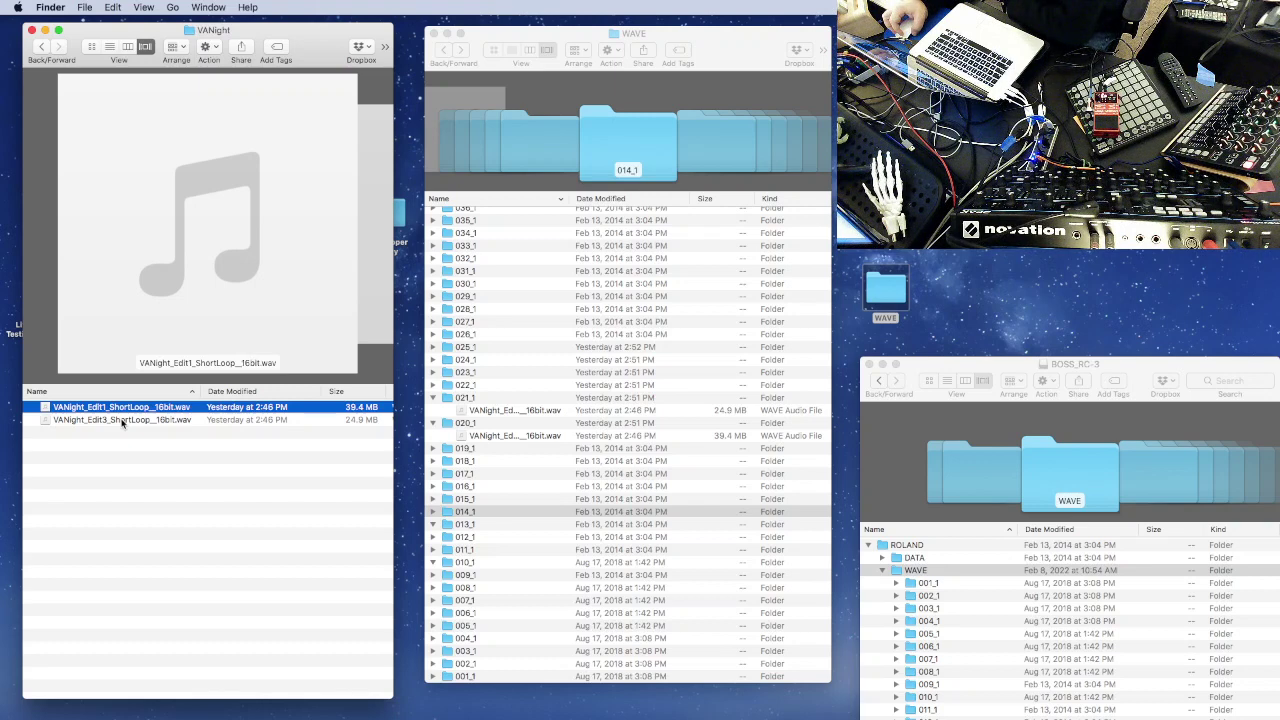
pyautogui.click(123, 421)
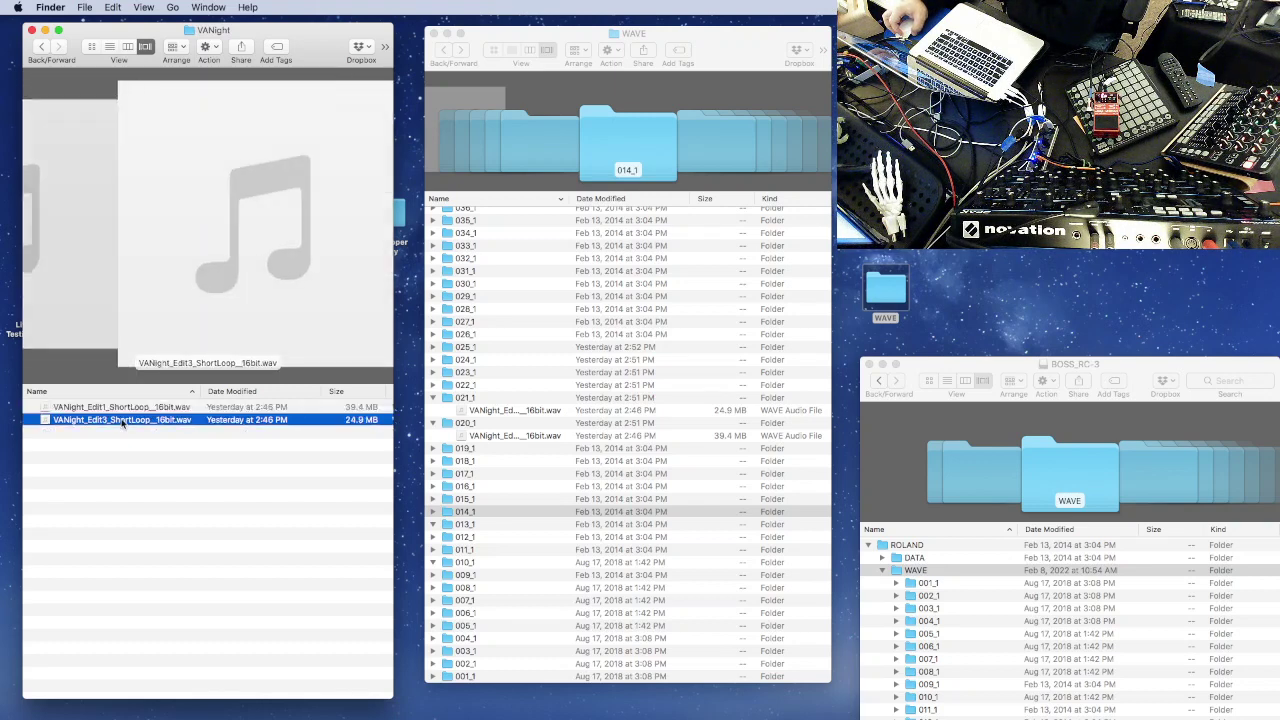
pyautogui.click(133, 409)
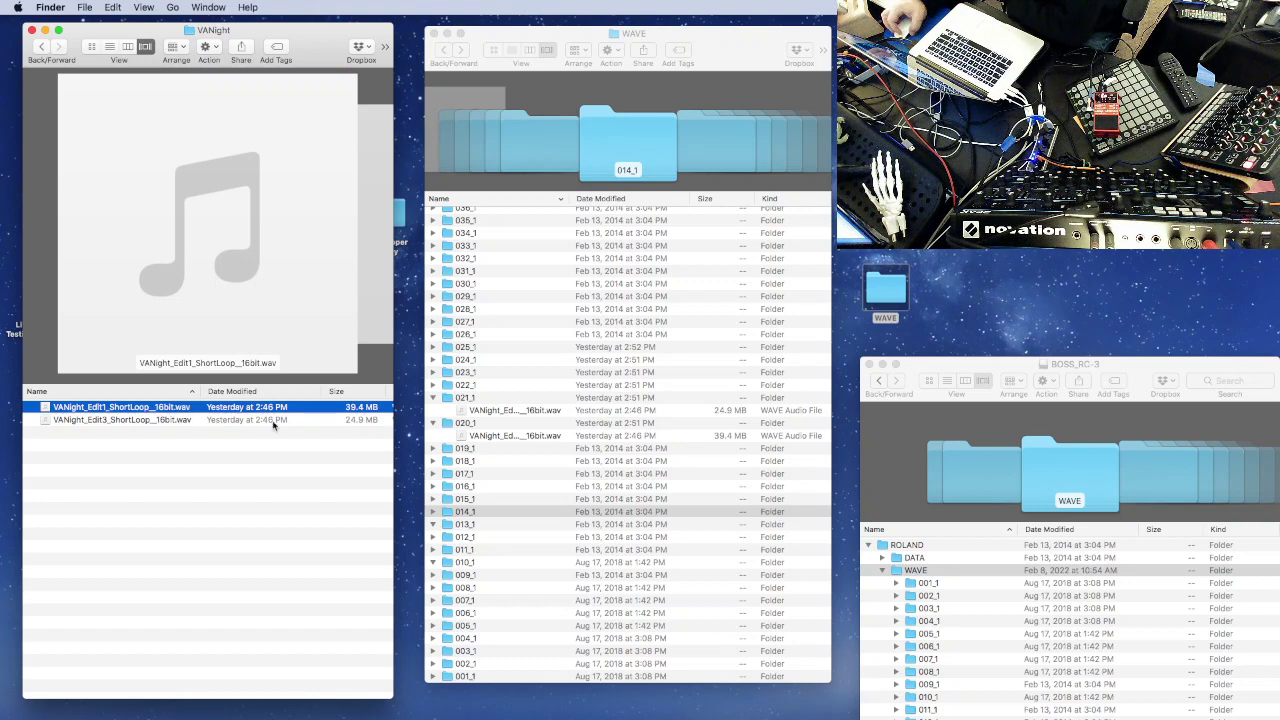
# - Sort the source WAVE folder list by name and nudge the desktop WAVE window
pyautogui.scroll(15, 528, 348)
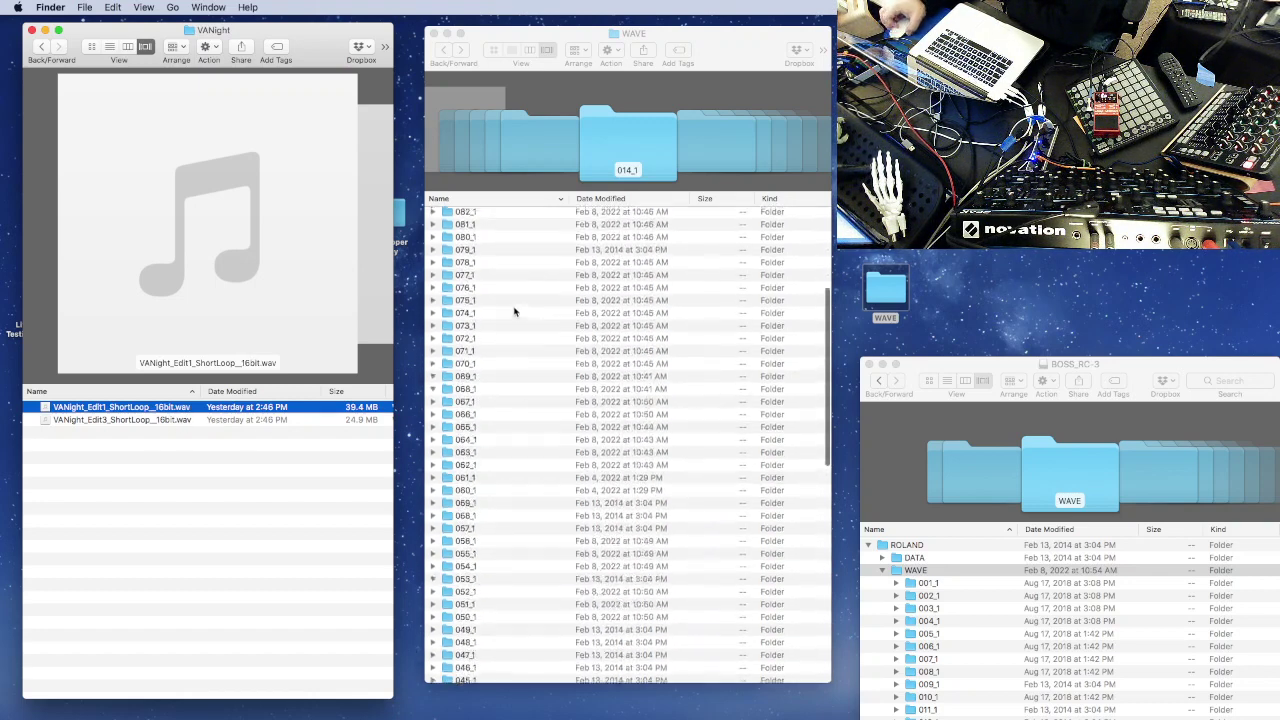
pyautogui.click(471, 198)
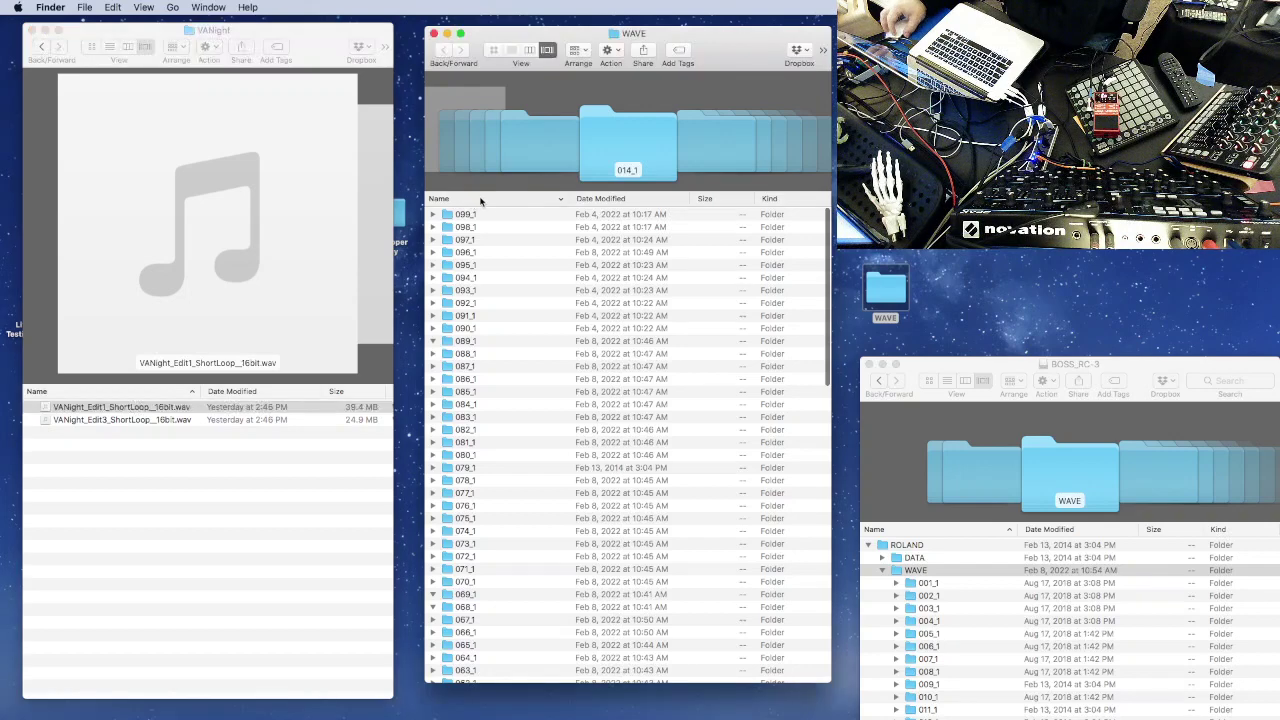
pyautogui.click(481, 199)
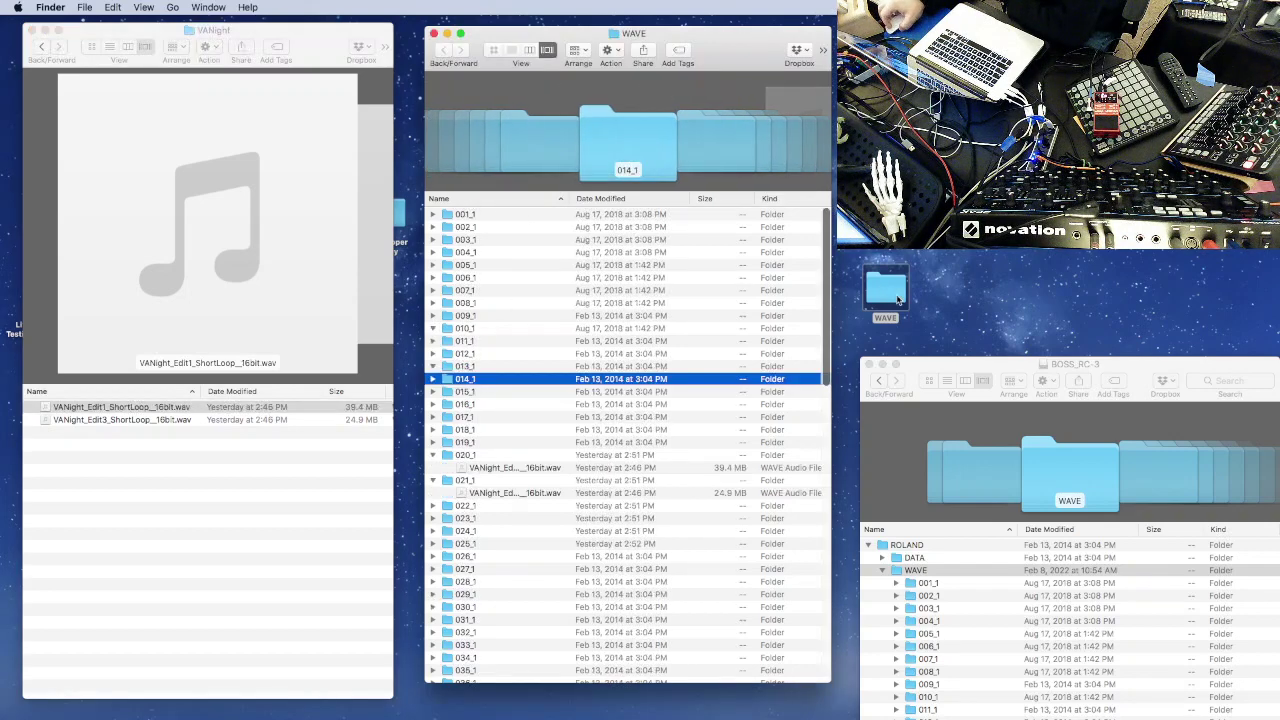
pyautogui.moveTo(885, 290); pyautogui.dragTo(894, 265)
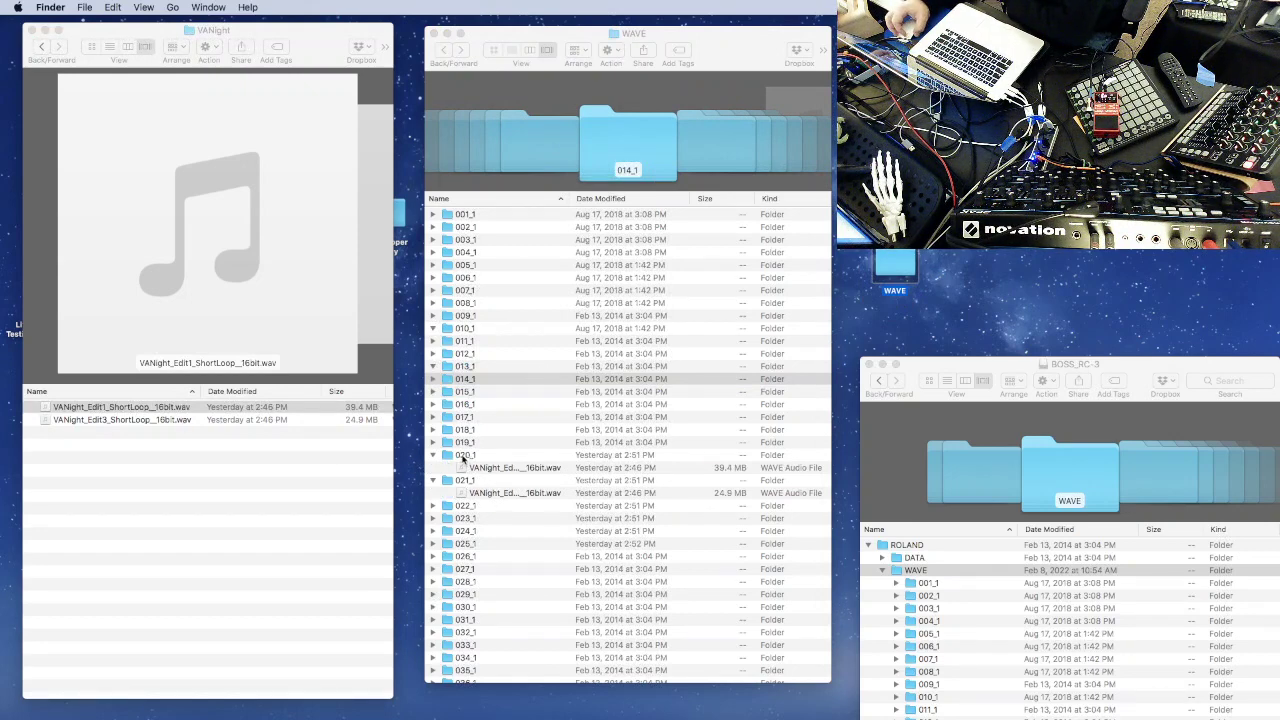
# - Collapse slot folders 020_1 and 021_1, then sort by date modified, newest first
pyautogui.click(466, 459)
pyautogui.click(463, 459)
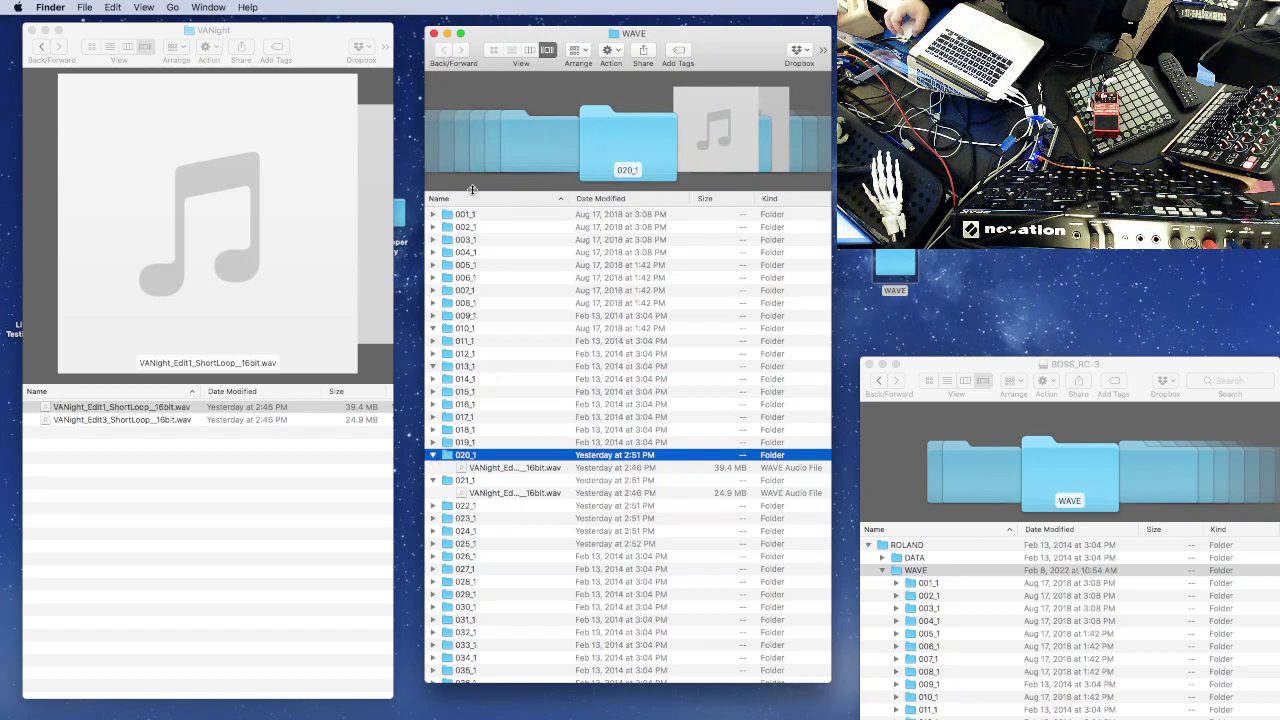
pyautogui.click(433, 456)
pyautogui.click(433, 467)
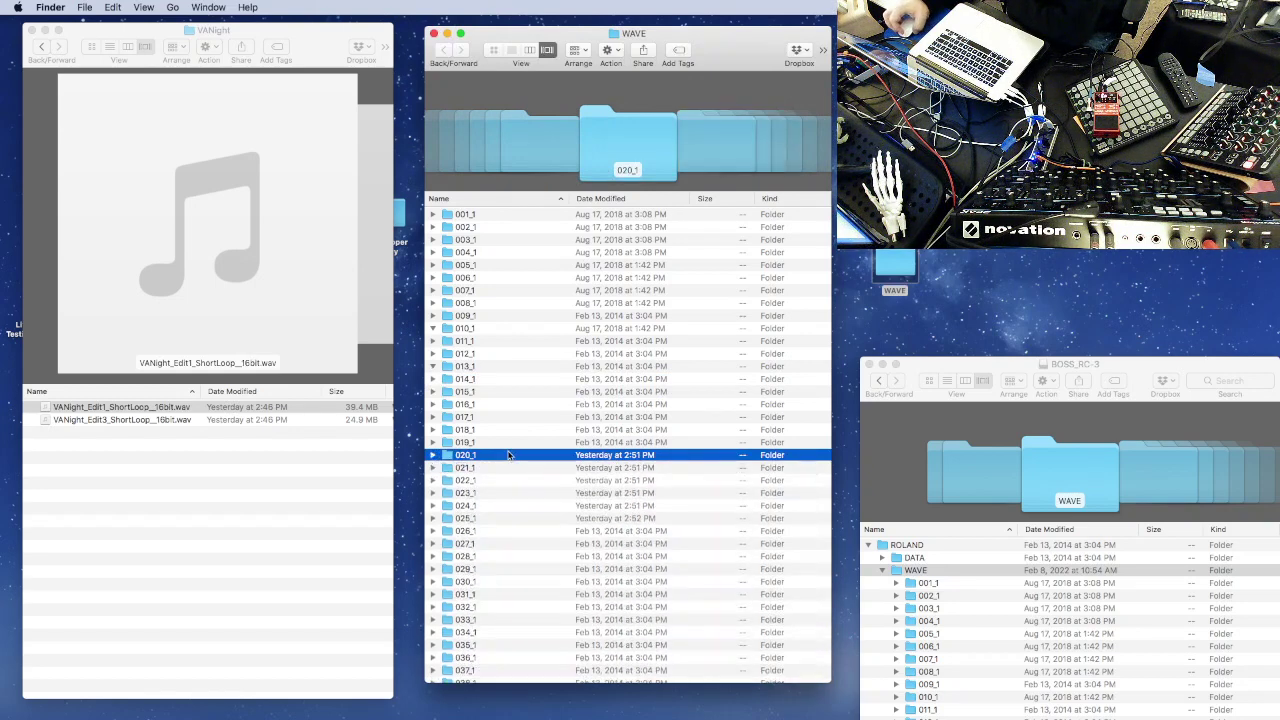
pyautogui.scroll(1, 562, 310)
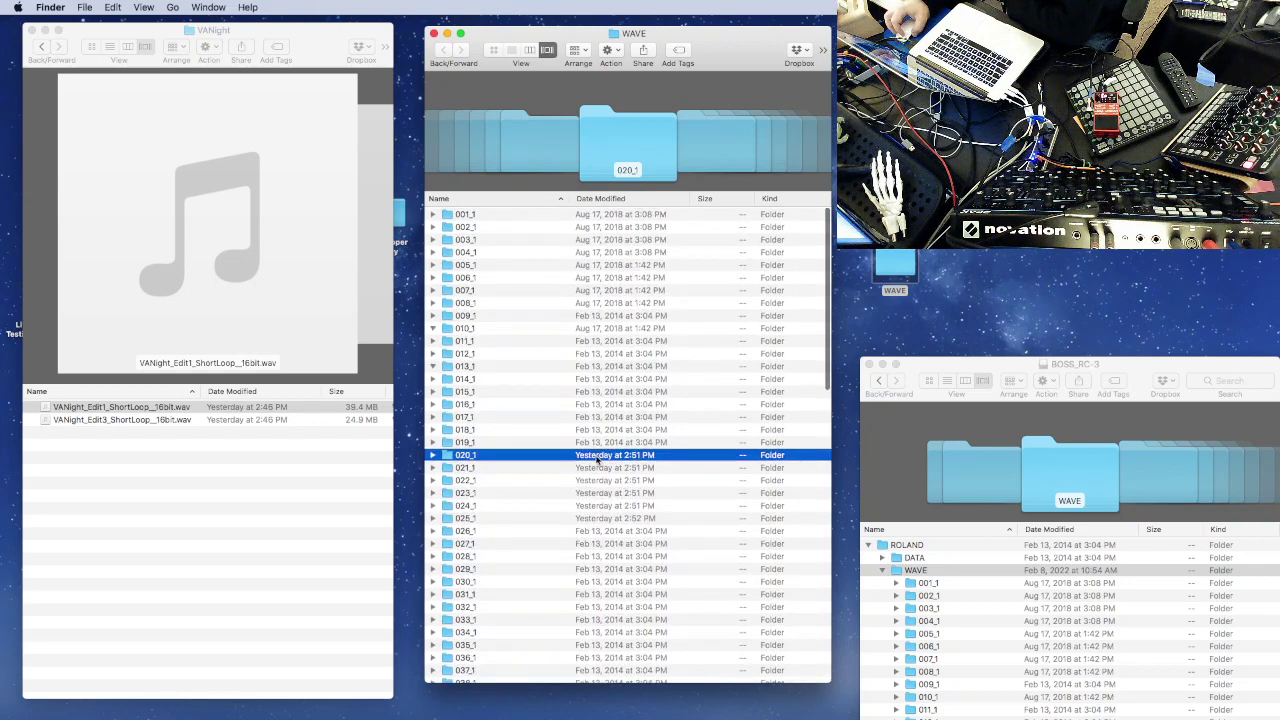
pyautogui.click(433, 455)
pyautogui.click(433, 481)
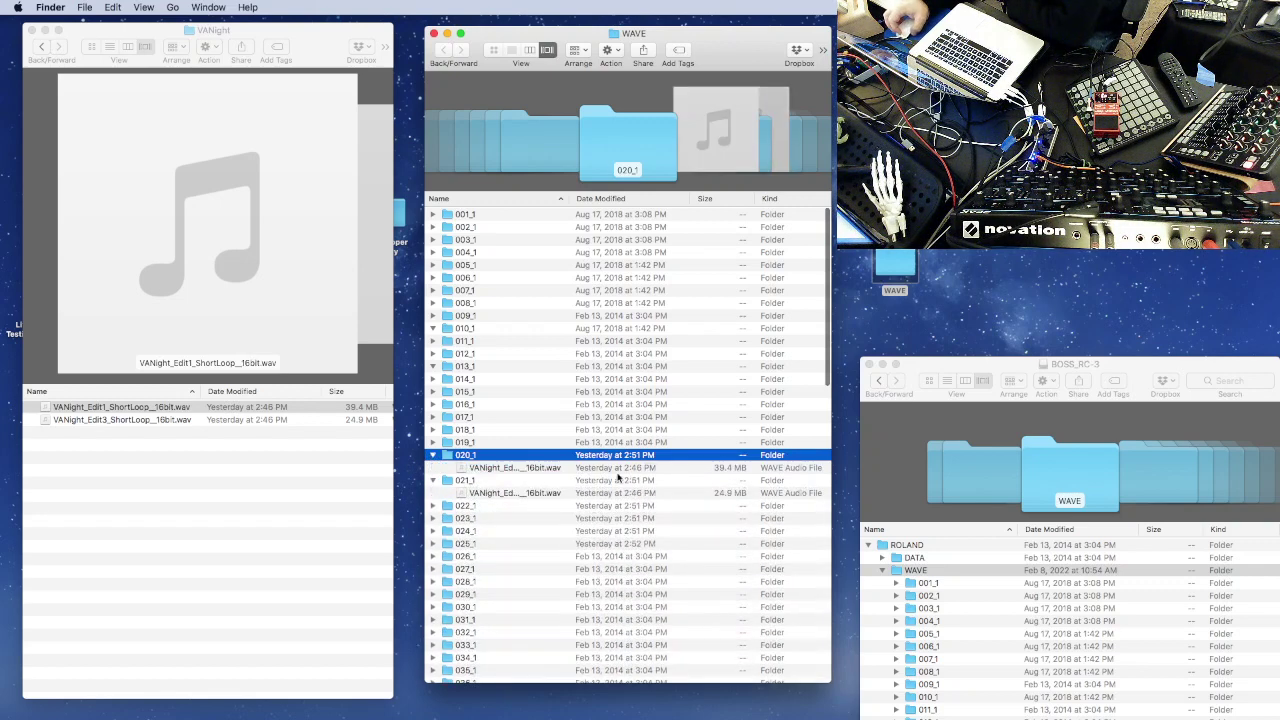
pyautogui.click(433, 455)
pyautogui.click(433, 467)
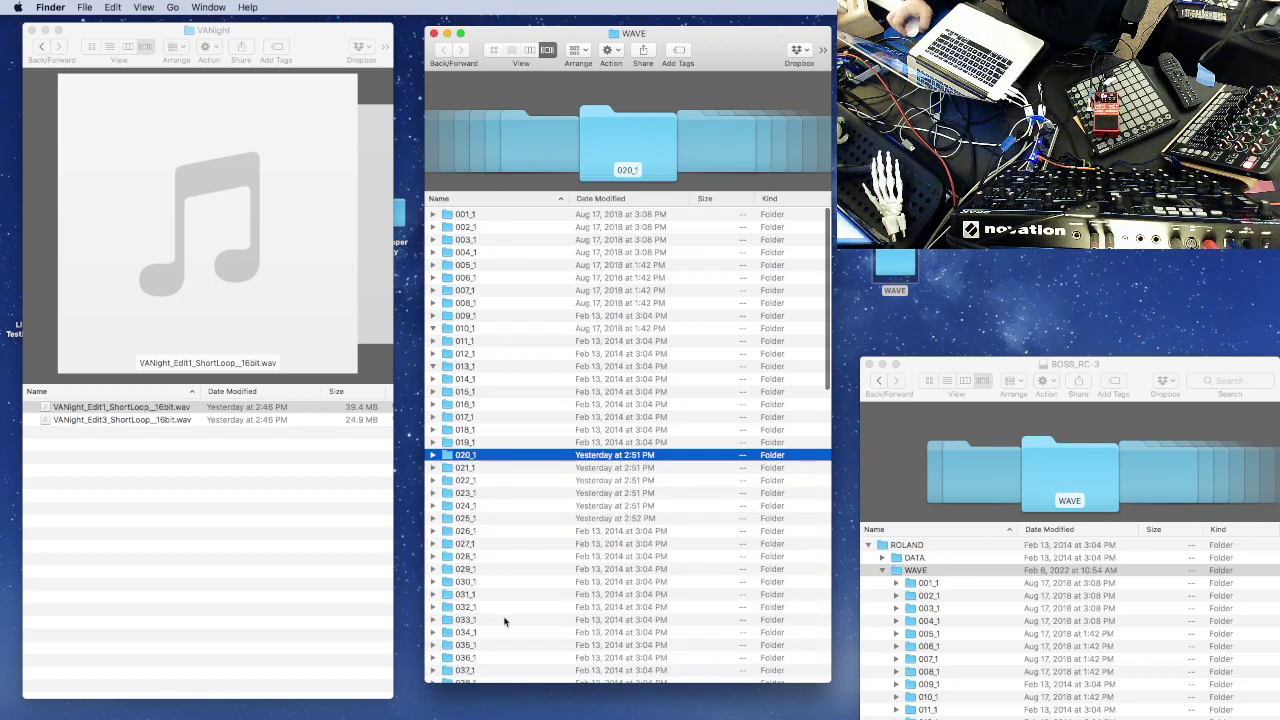
pyautogui.click(608, 198)
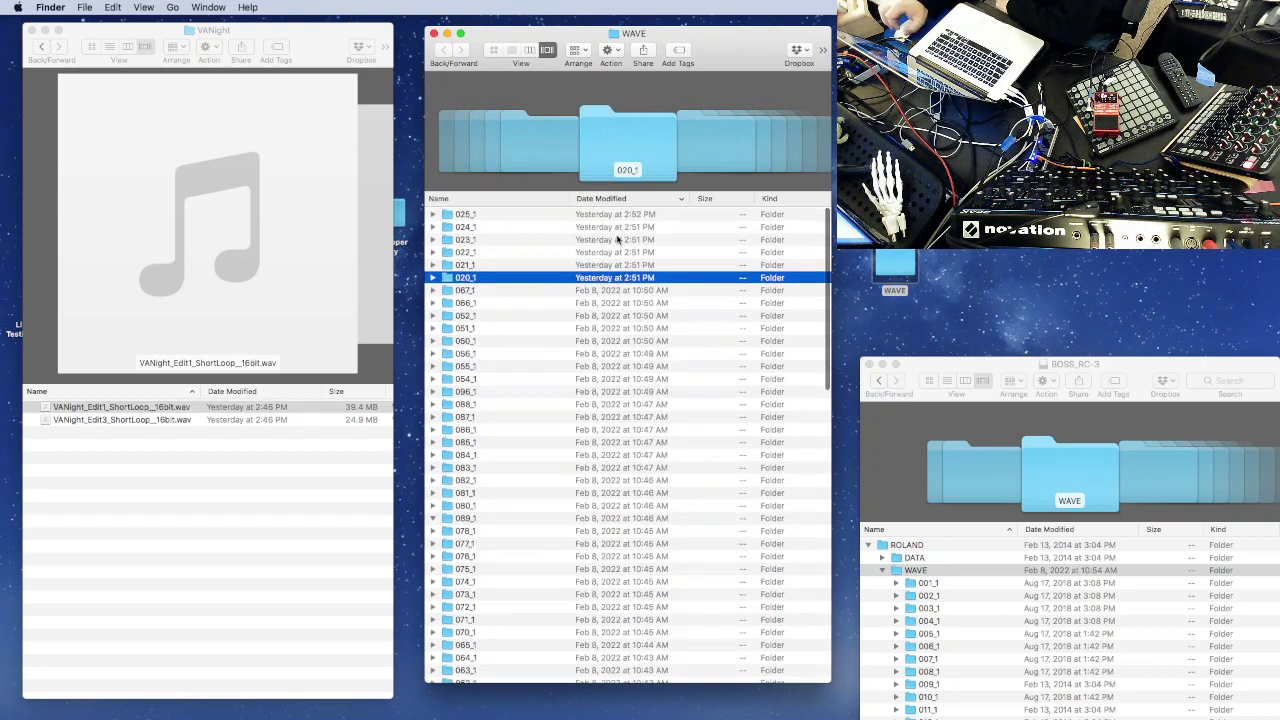
# - Select slot folder 020_1 in the source WAVE list
pyautogui.click(577, 266)
pyautogui.press('Up')
pyautogui.press('Up')
pyautogui.press('Up')
pyautogui.press('Up')
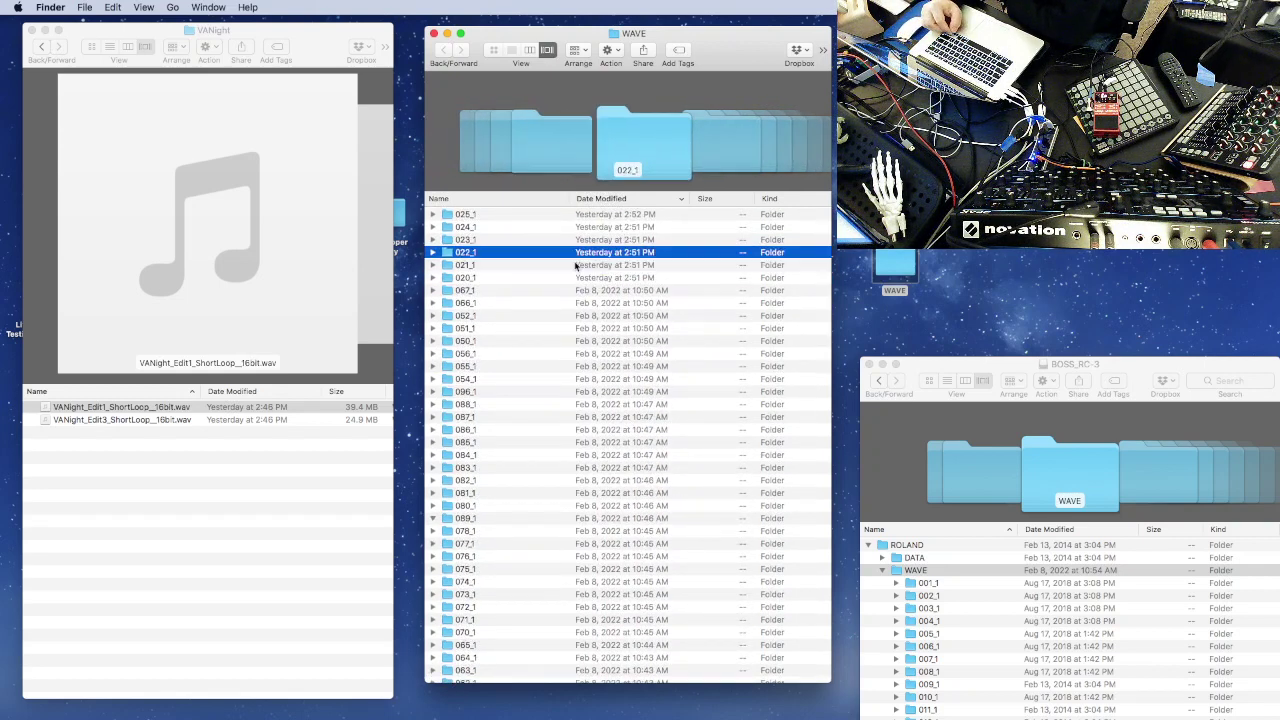
pyautogui.press('Down')
pyautogui.press('Down')
pyautogui.press('Down')
pyautogui.press('Down')
pyautogui.press('Down')
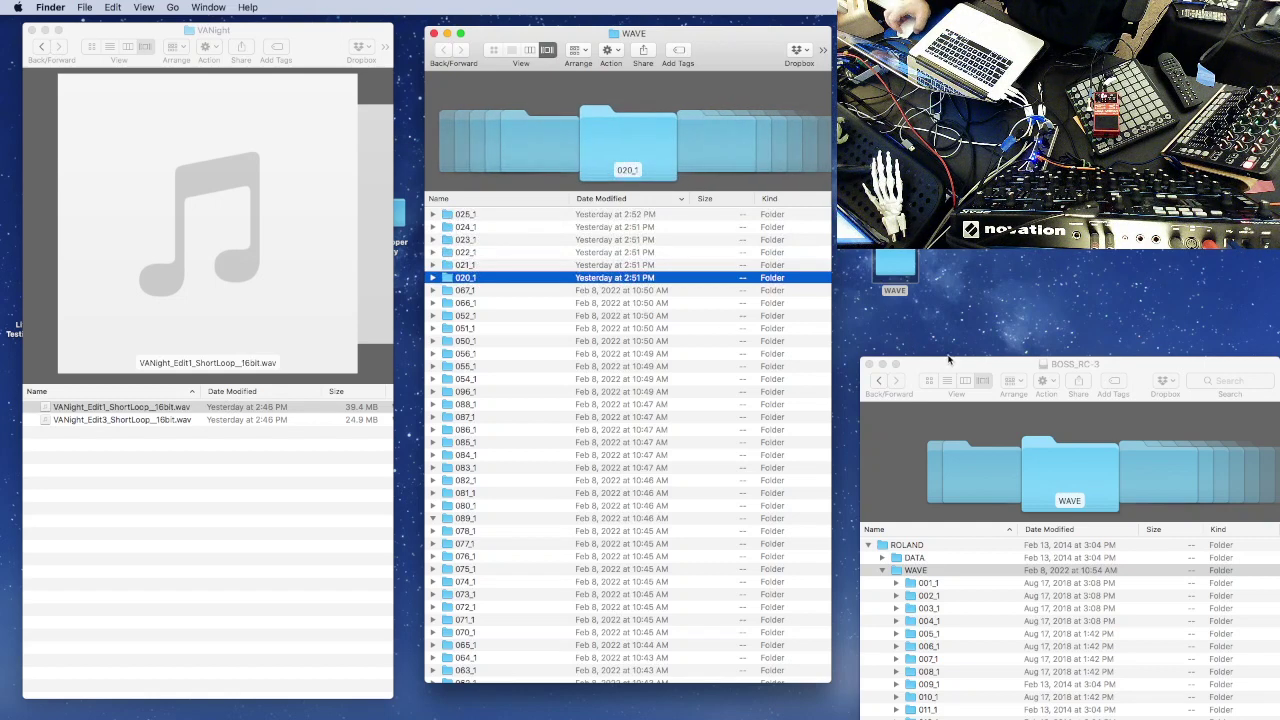
# - Open the device's WAVE folder, shrink the preview, and sort folders by date modified
pyautogui.moveTo(948, 364); pyautogui.dragTo(924, 264)
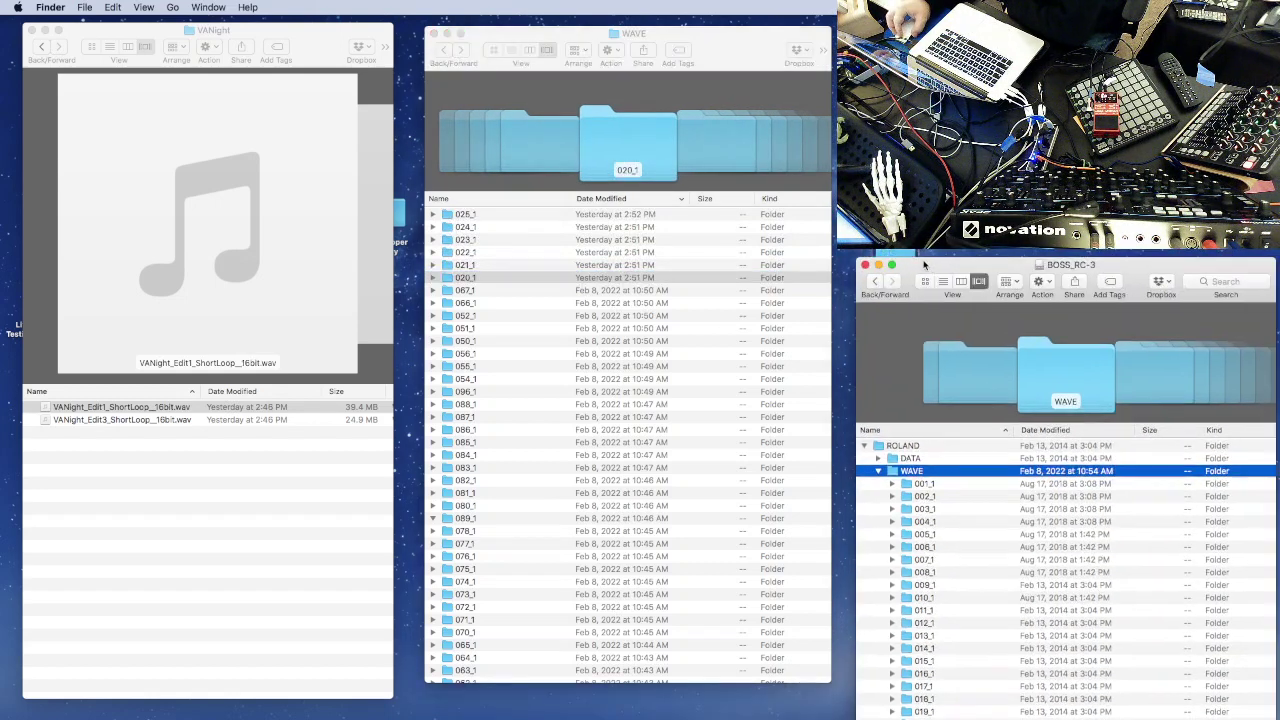
pyautogui.doubleClick(913, 472)
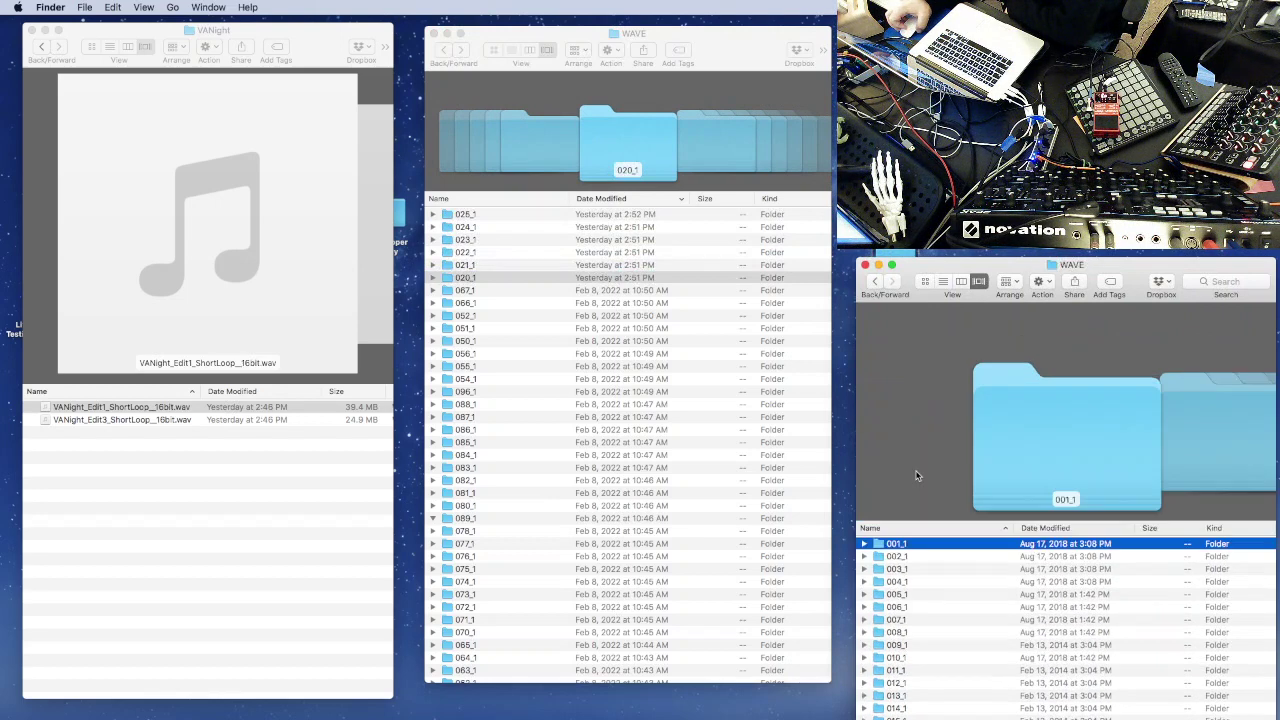
pyautogui.moveTo(979, 525); pyautogui.dragTo(969, 335)
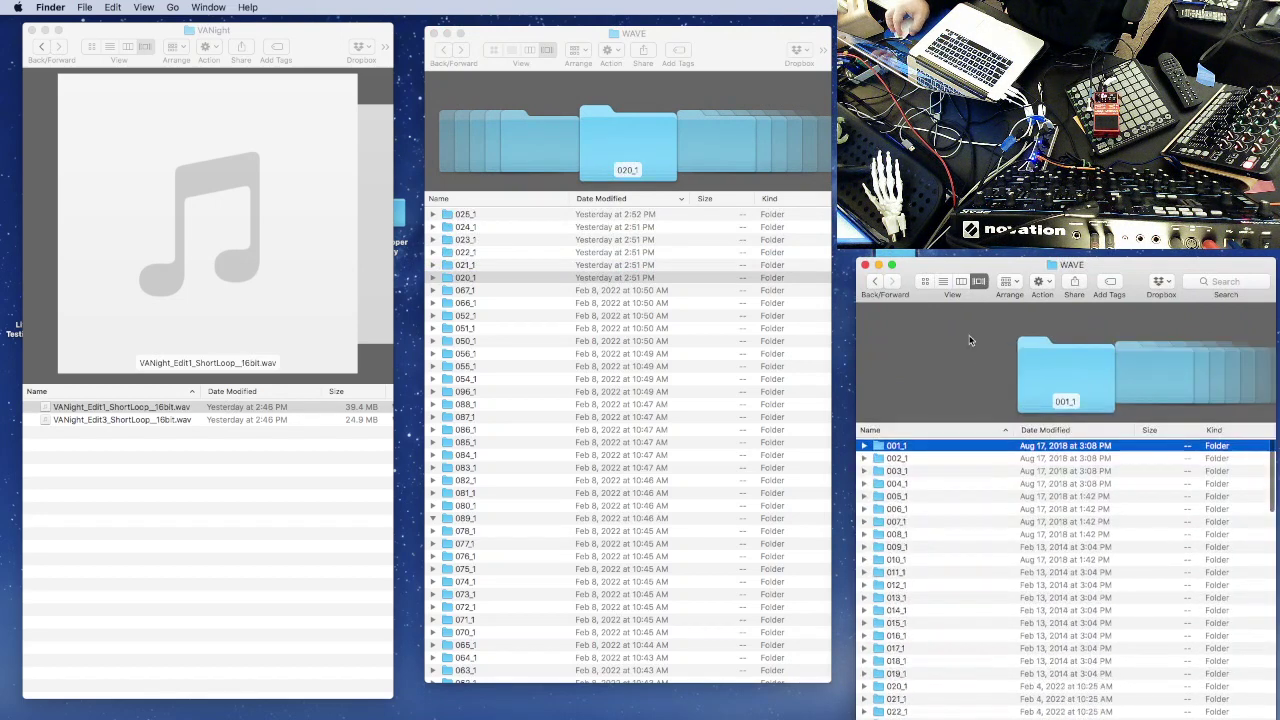
pyautogui.click(1065, 432)
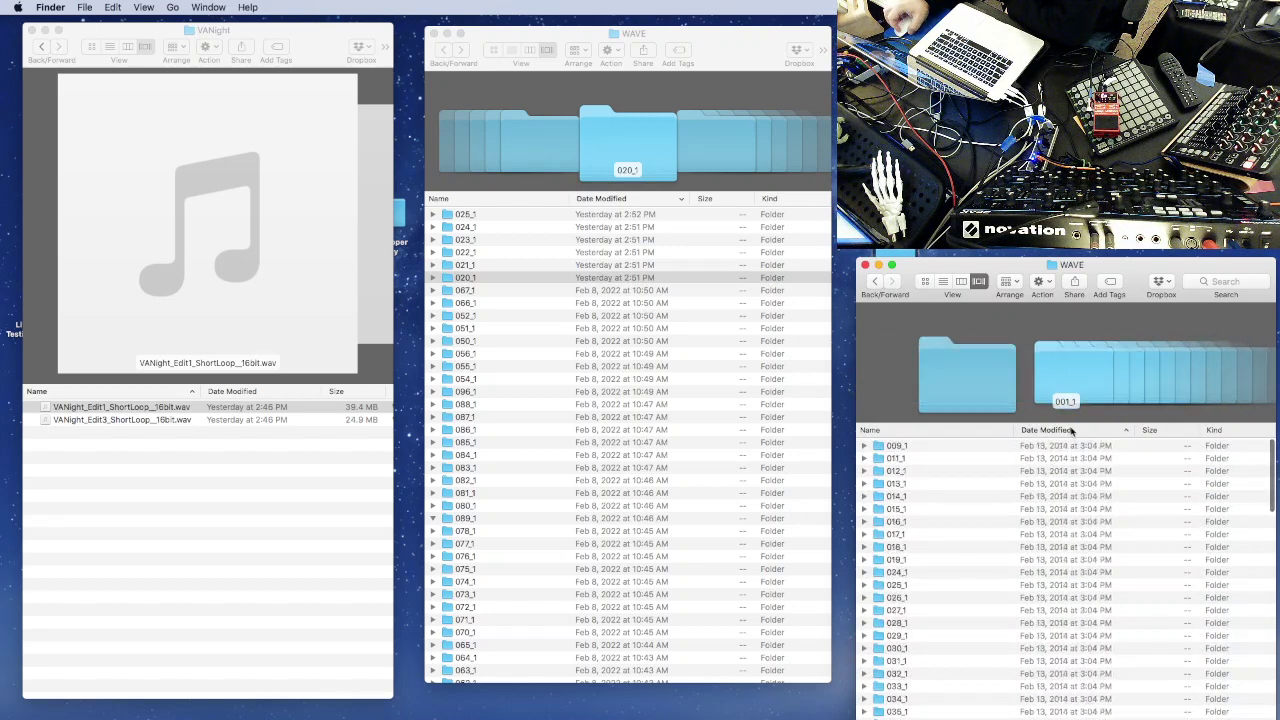
pyautogui.scroll(-5, 1062, 440)
pyautogui.scroll(5, 1050, 455)
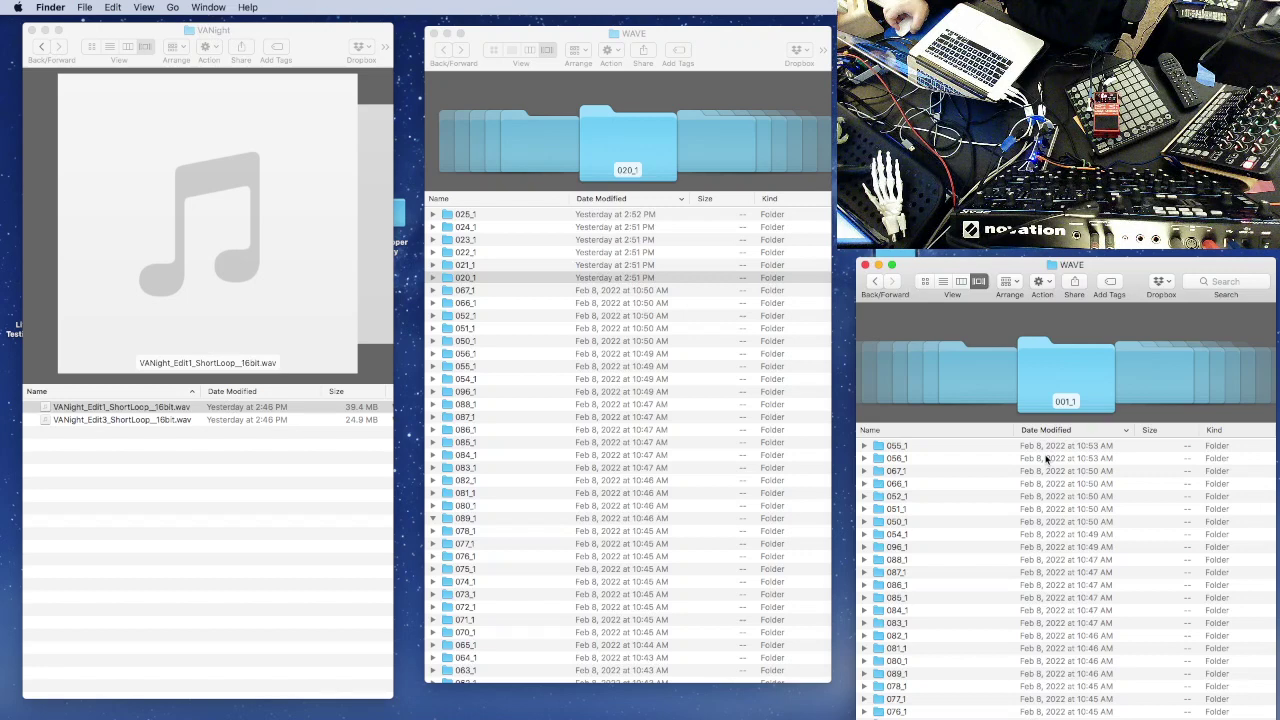
pyautogui.click(1035, 447)
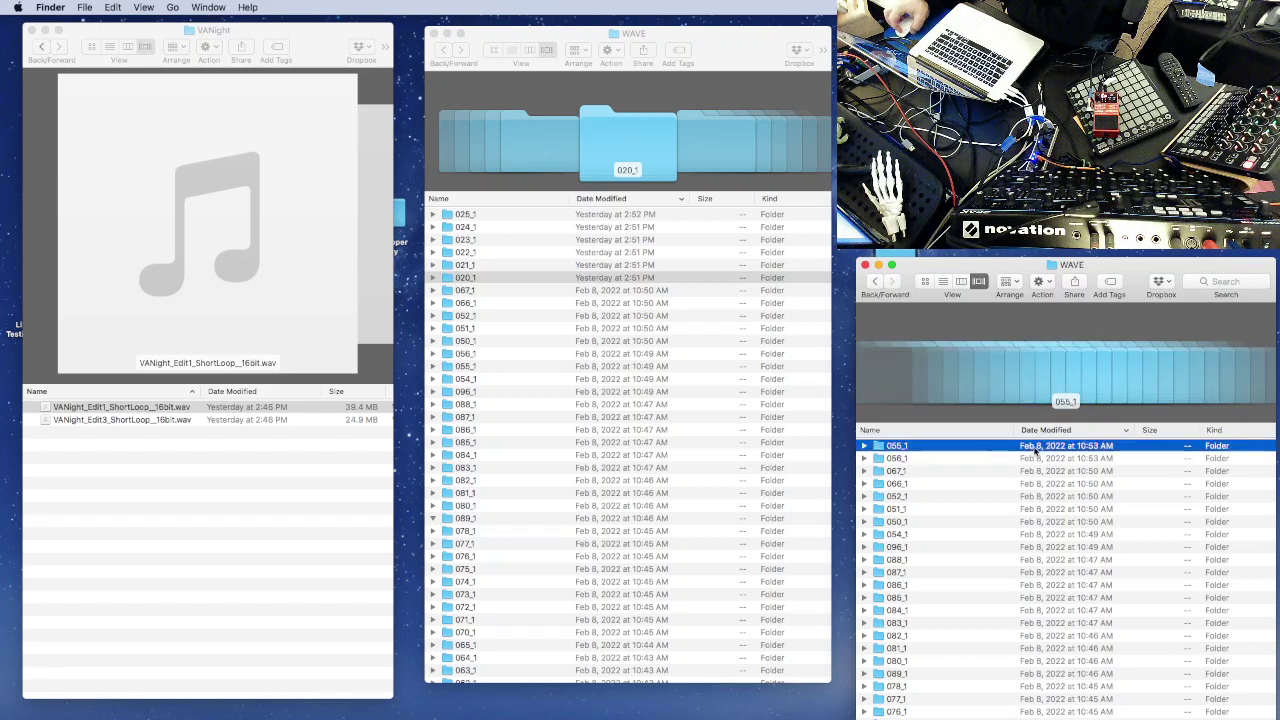
pyautogui.click(521, 278)
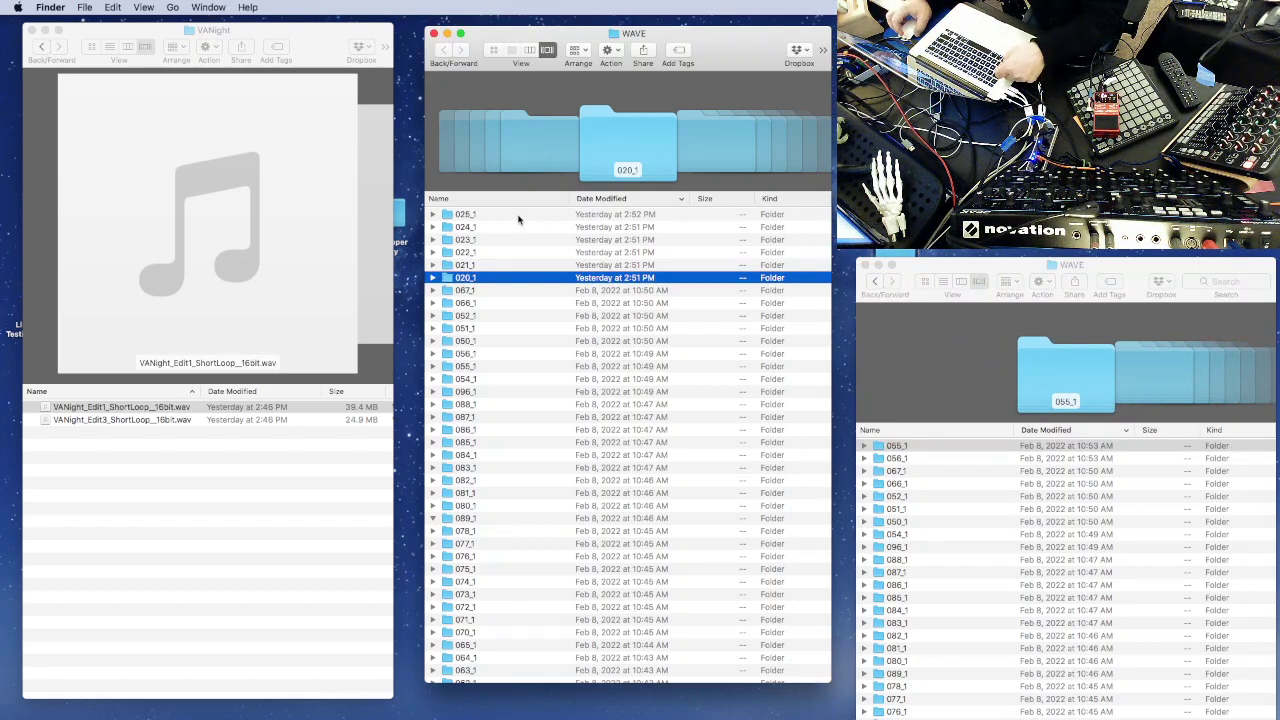
# - Drag folders 020_1–025_1 into the device's WAVE folder, ticking Apply to All for replacements
pyautogui.keyDown('shift'); pyautogui.click(518, 218); pyautogui.keyUp('shift')
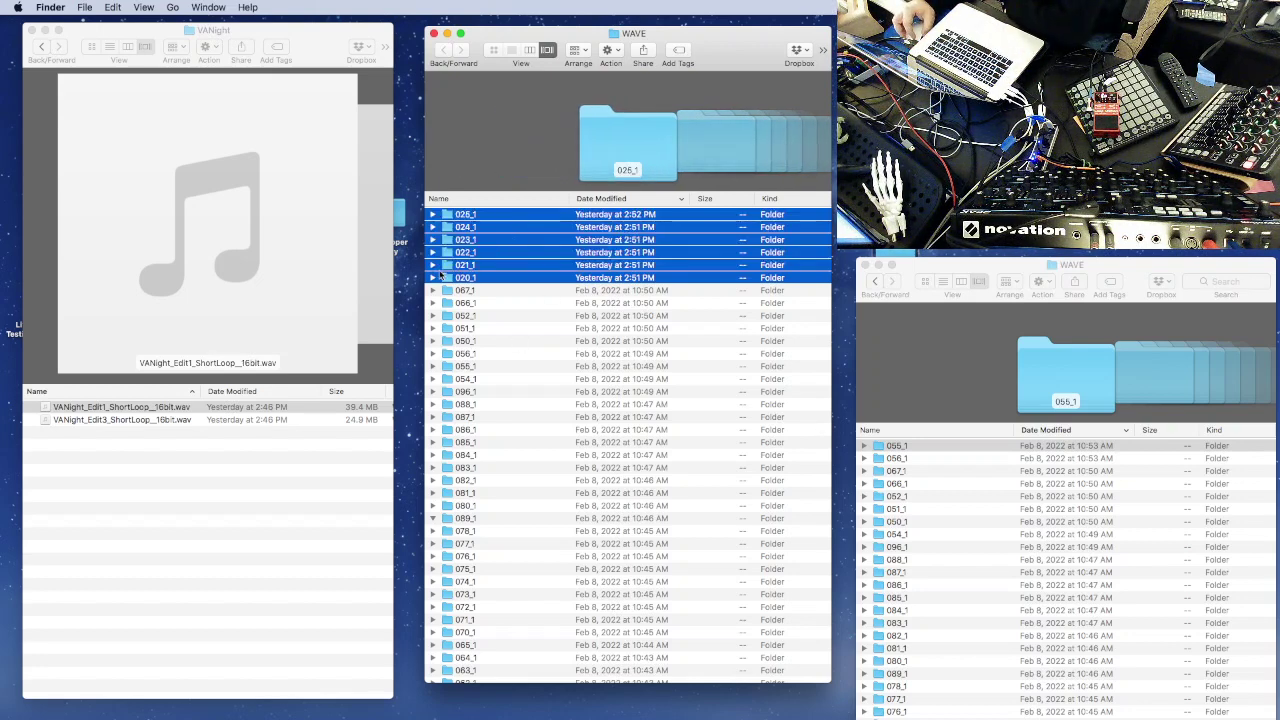
pyautogui.moveTo(447, 282); pyautogui.dragTo(981, 507)
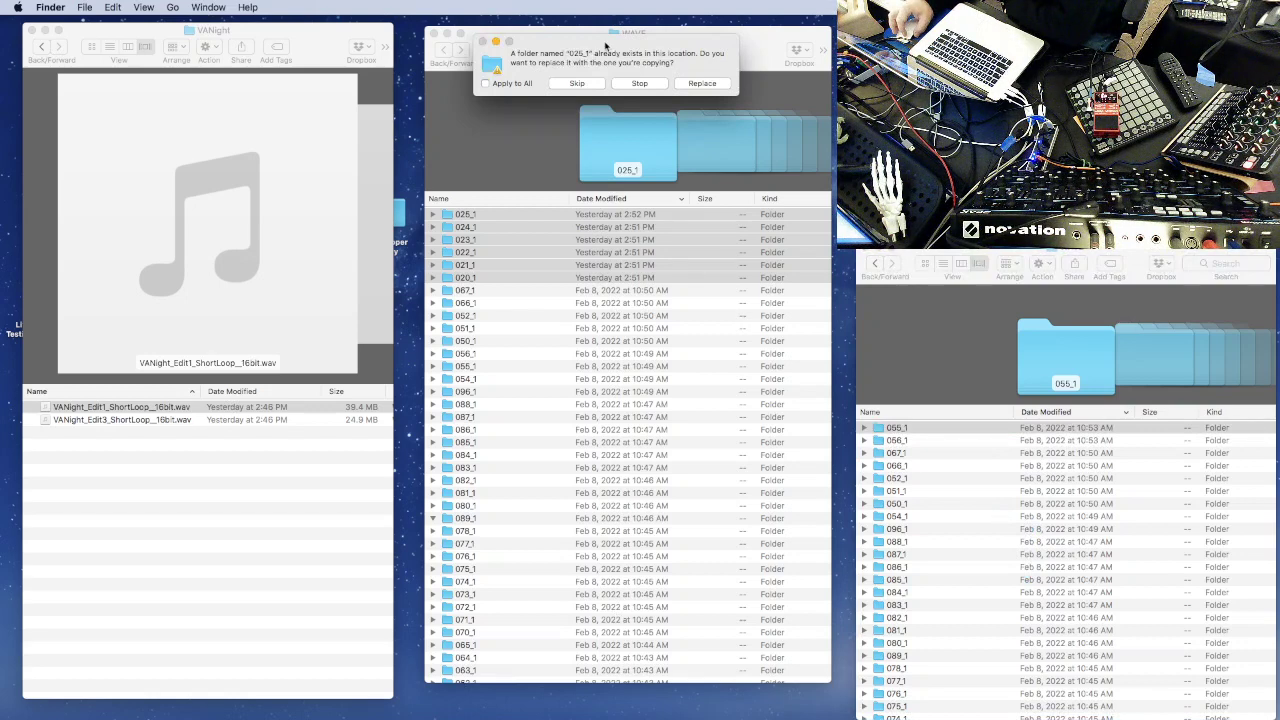
pyautogui.moveTo(605, 44); pyautogui.dragTo(624, 311)
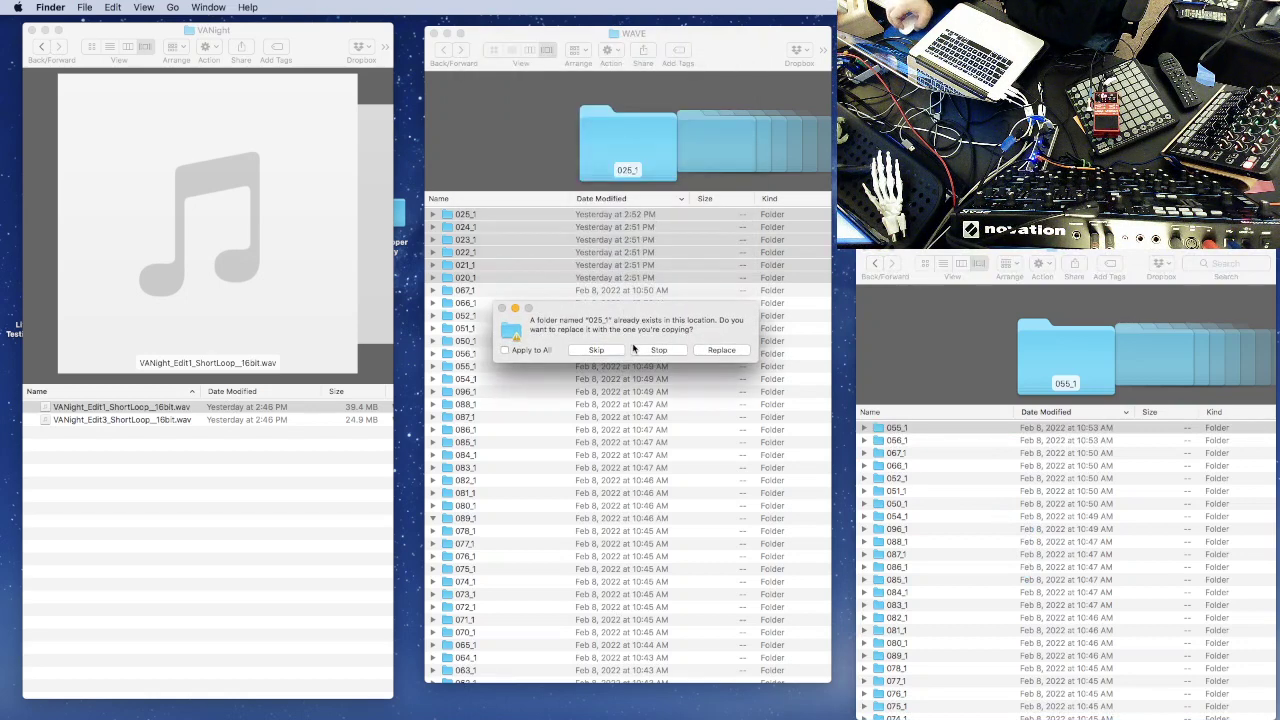
pyautogui.click(525, 355)
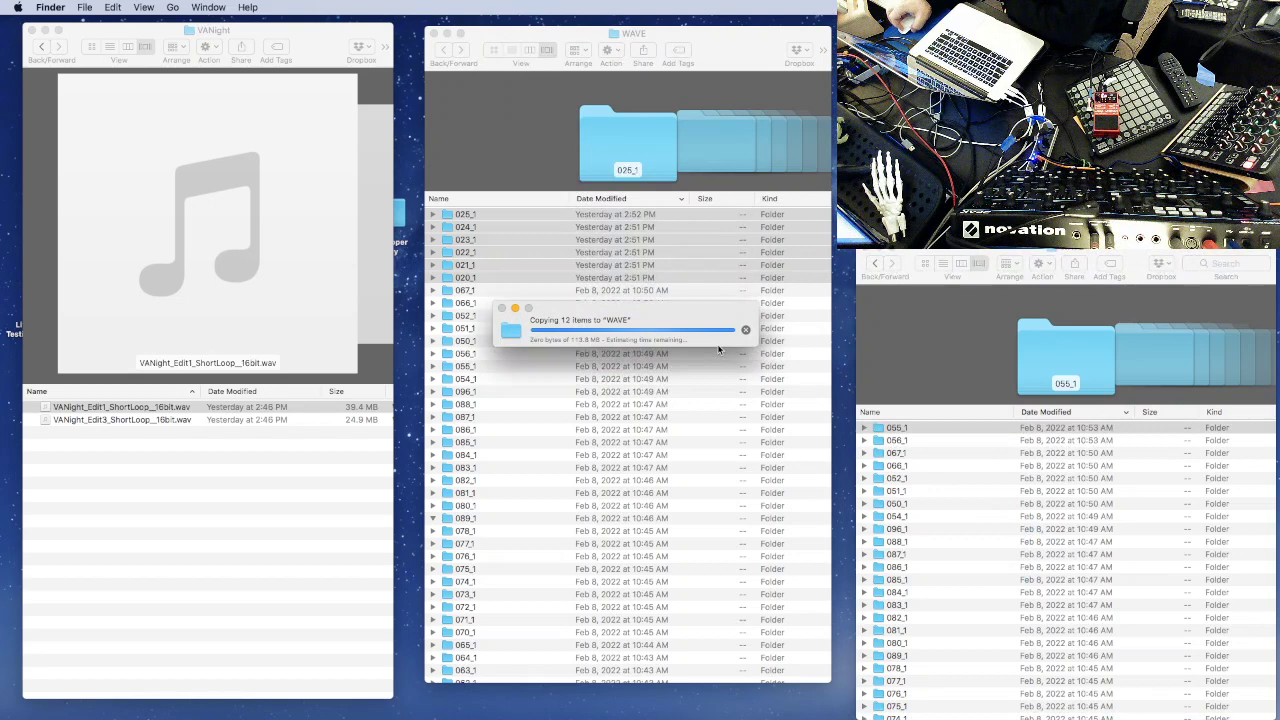
# - Confirm Replace so the six slot folders overwrite the device's copies
pyautogui.click(719, 350)
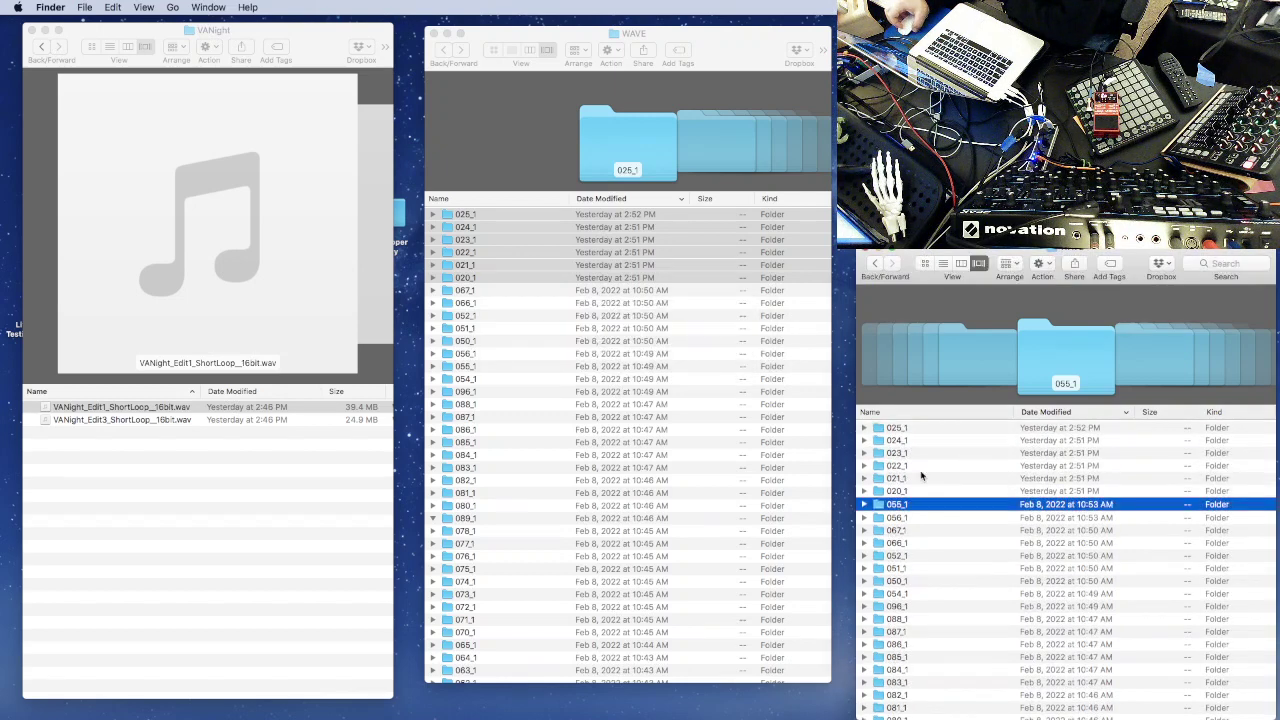
# - Expand device folder 020_1 to show its VANight WAV, then re-sort the source list by name
pyautogui.click(912, 490)
pyautogui.press('Right')
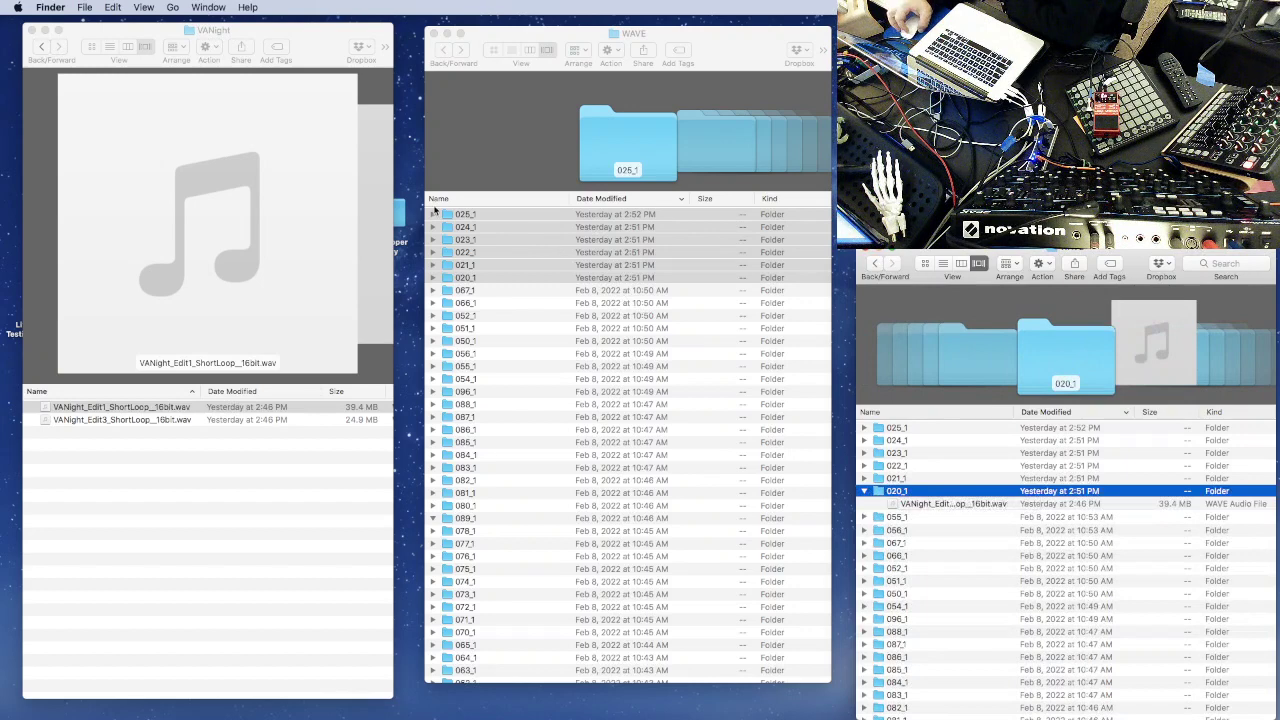
pyautogui.click(626, 200)
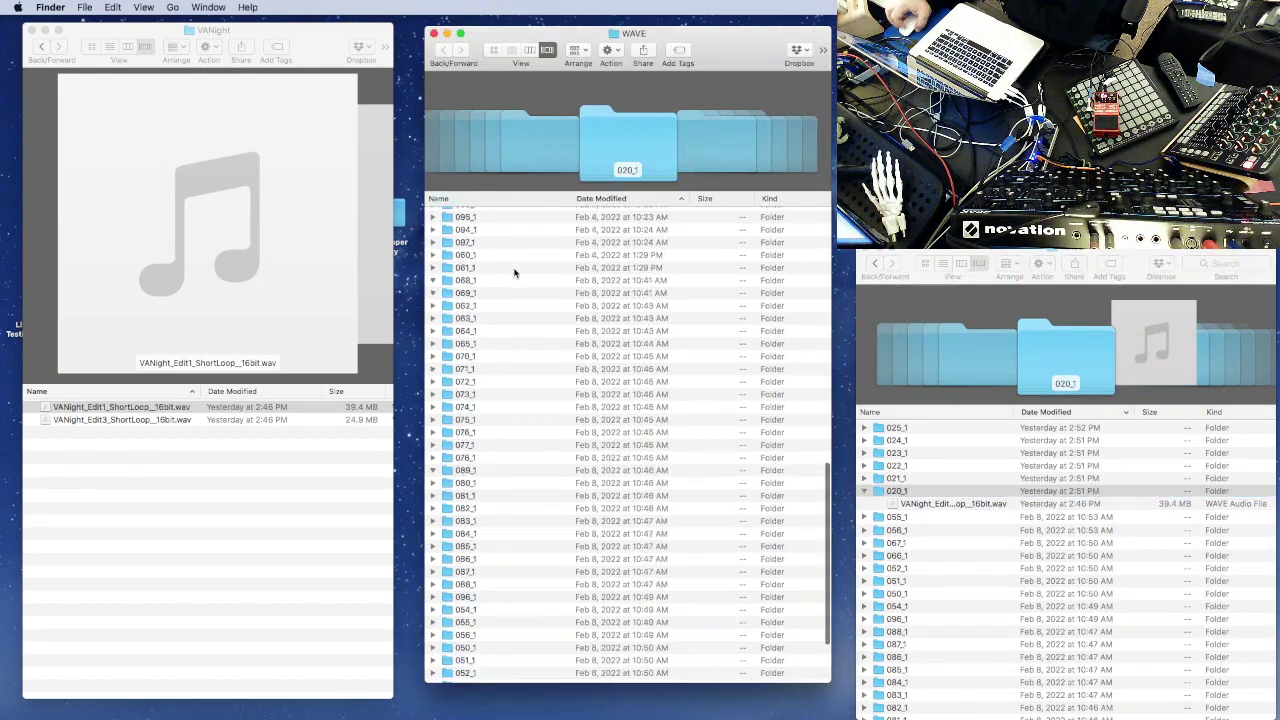
pyautogui.scroll(15, 515, 220)
pyautogui.click(516, 199)
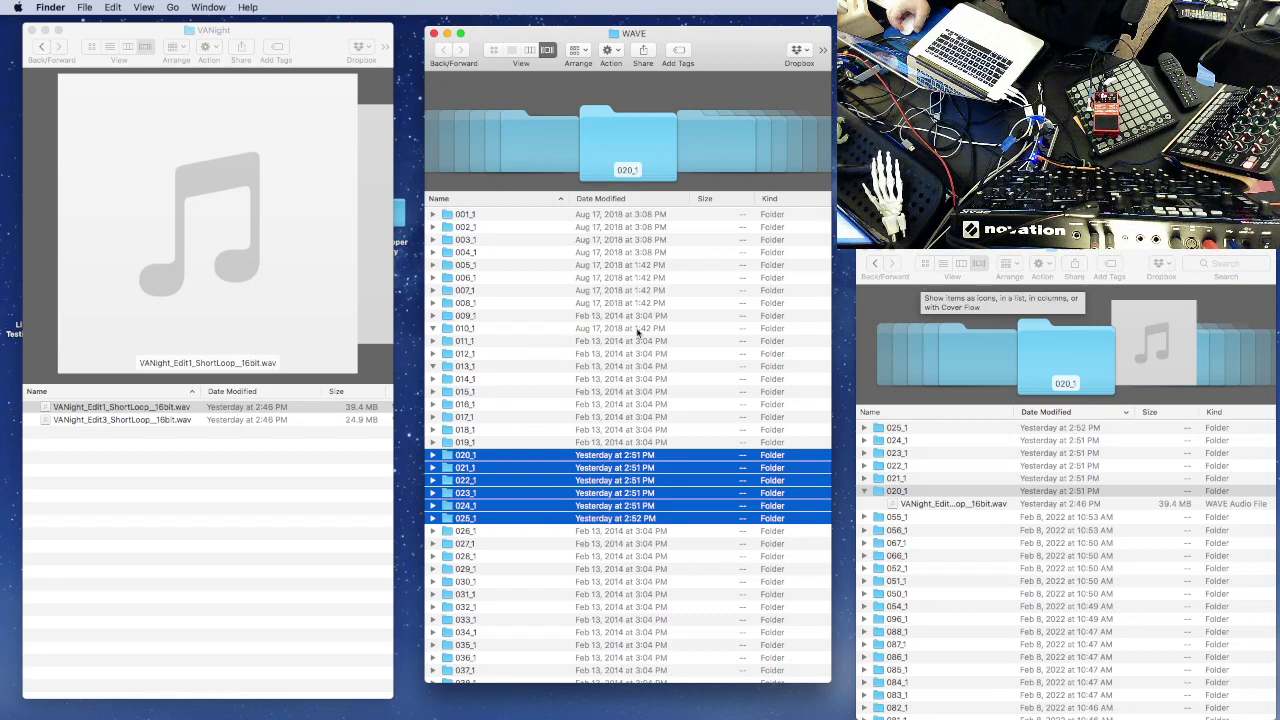
pyautogui.click(500, 443)
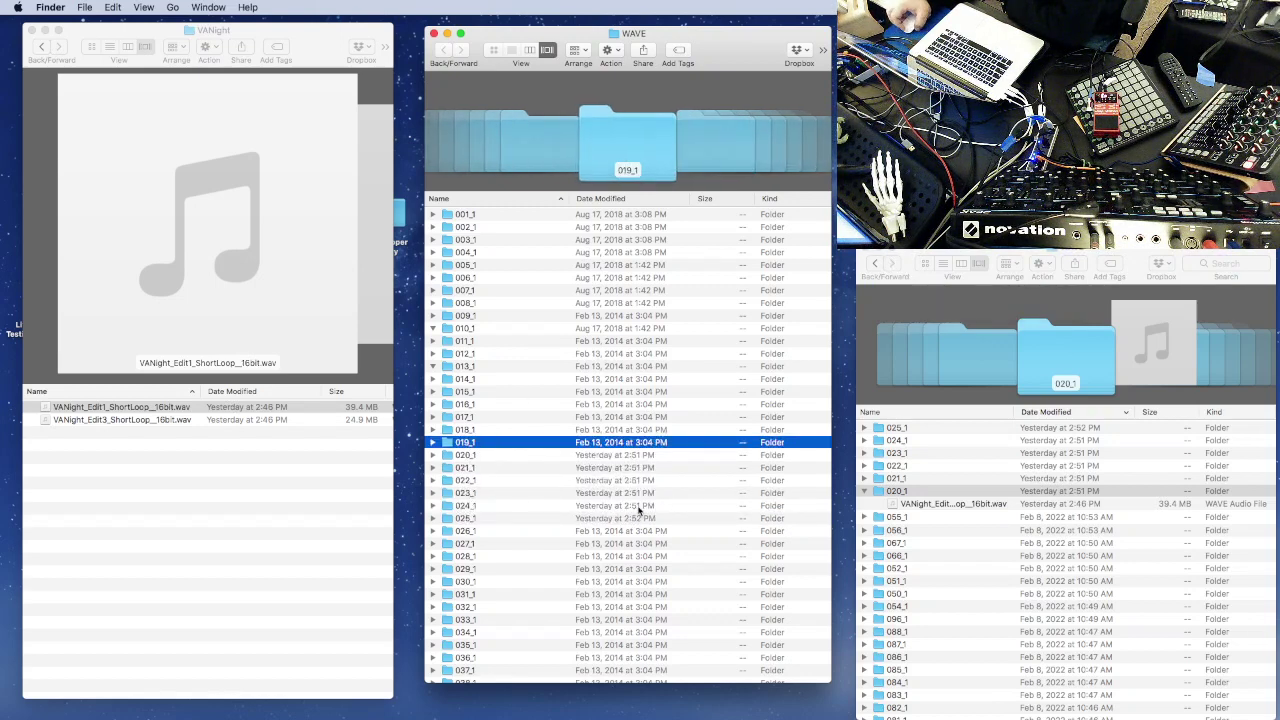